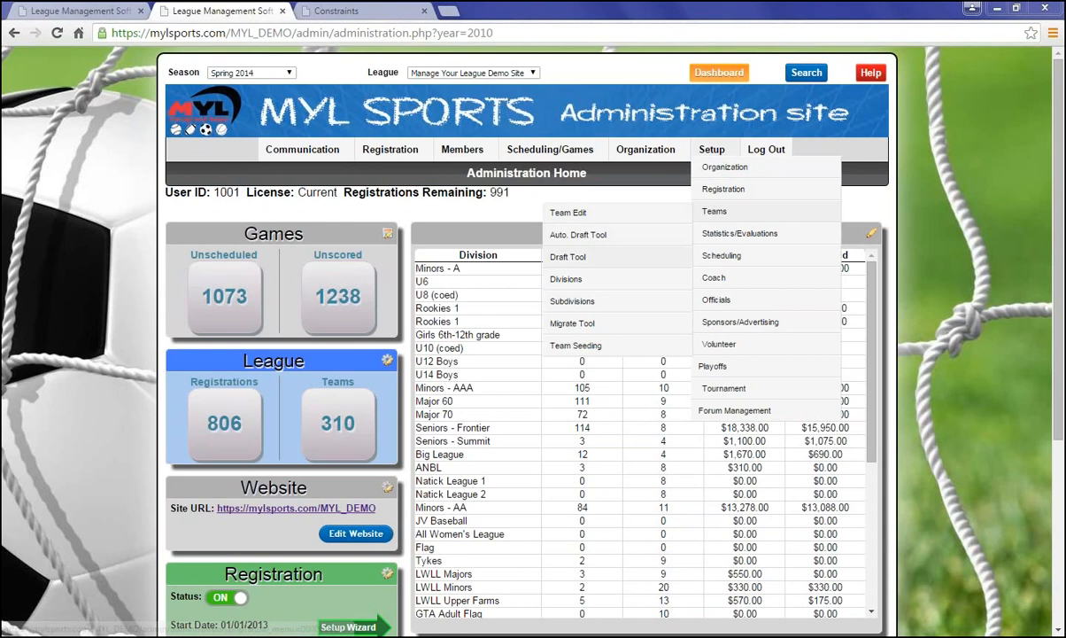
Open the Draft Tool for the Minors - A level and maximize its window
click(568, 256)
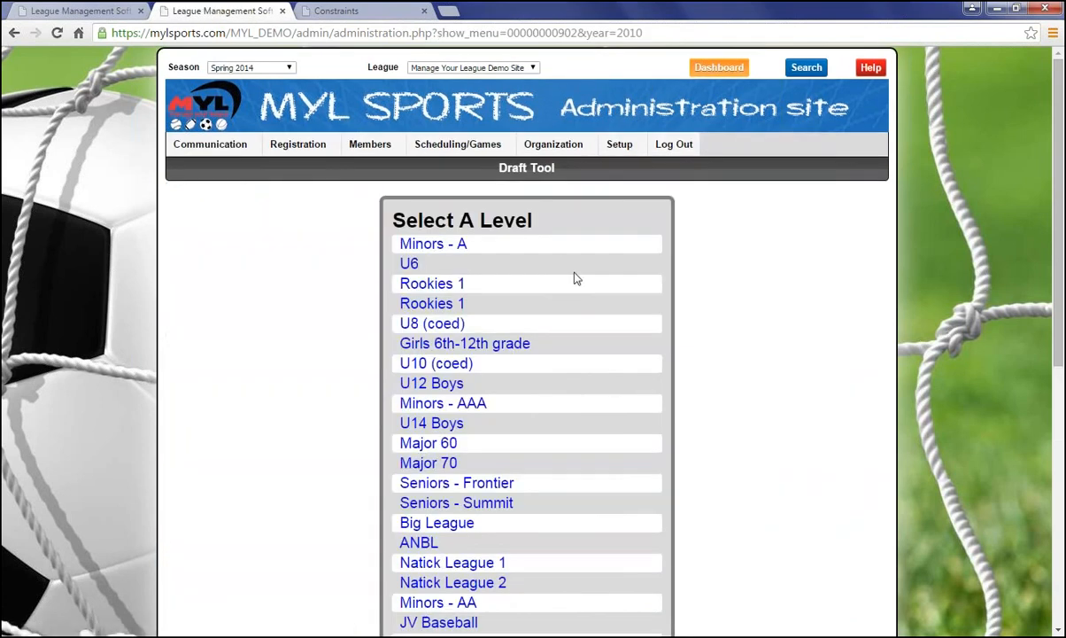
scroll(574, 278, down, 5)
scroll(574, 278, up, 5)
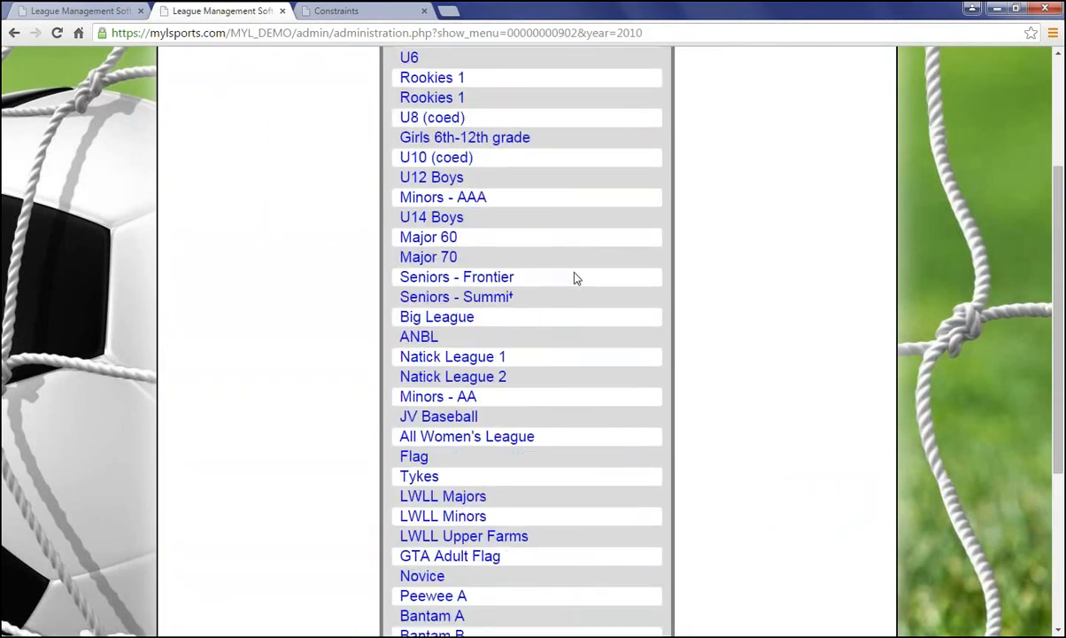
scroll(538, 314, down, 3)
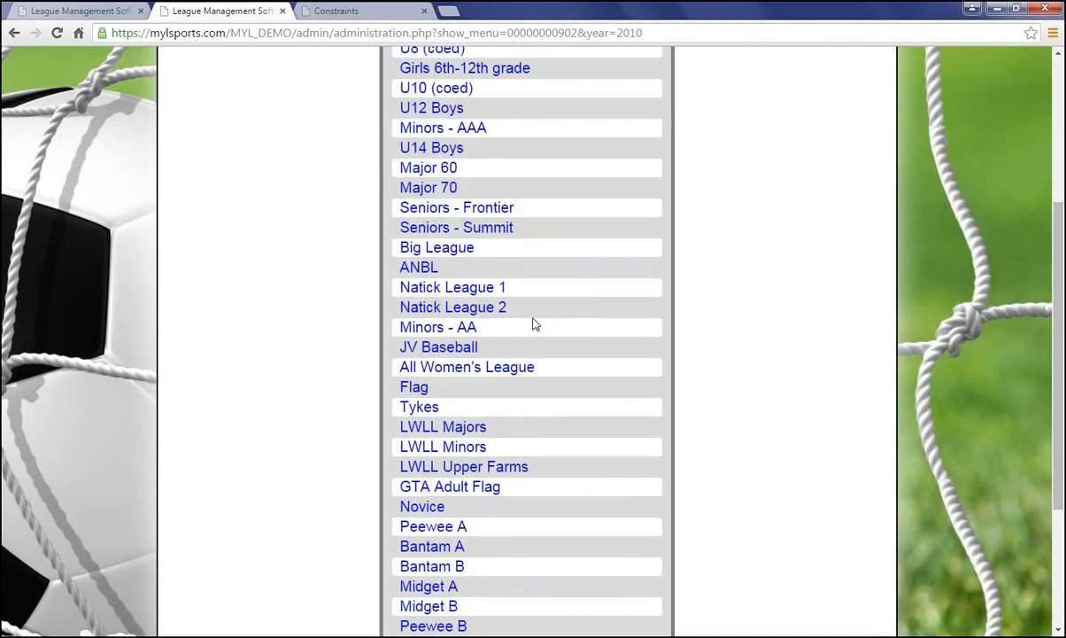
scroll(536, 321, up, 3)
click(441, 250)
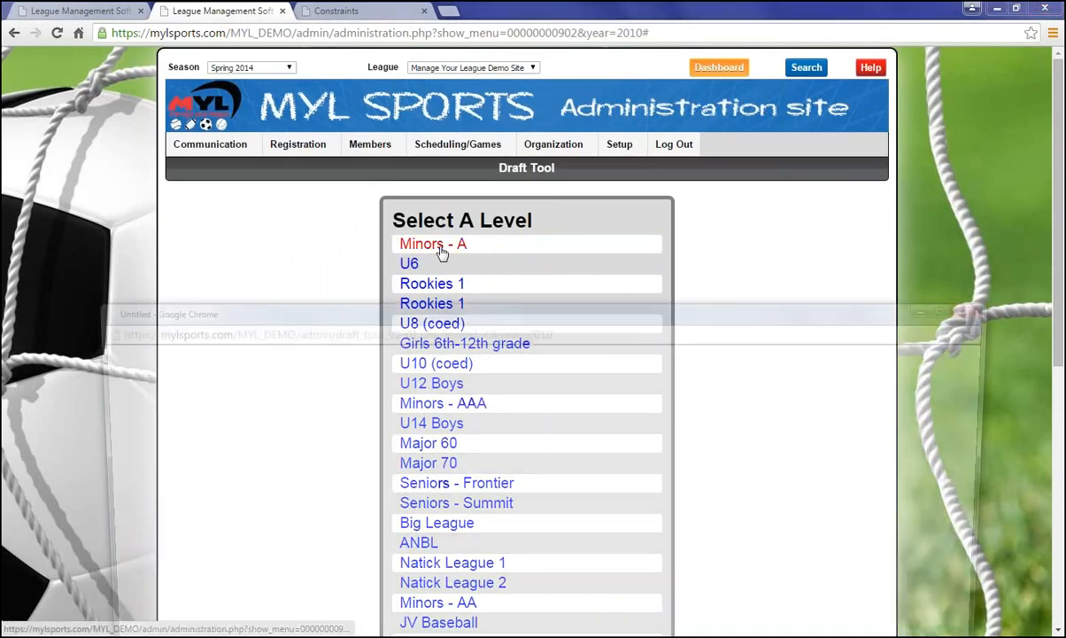
drag(456, 308, 438, 43)
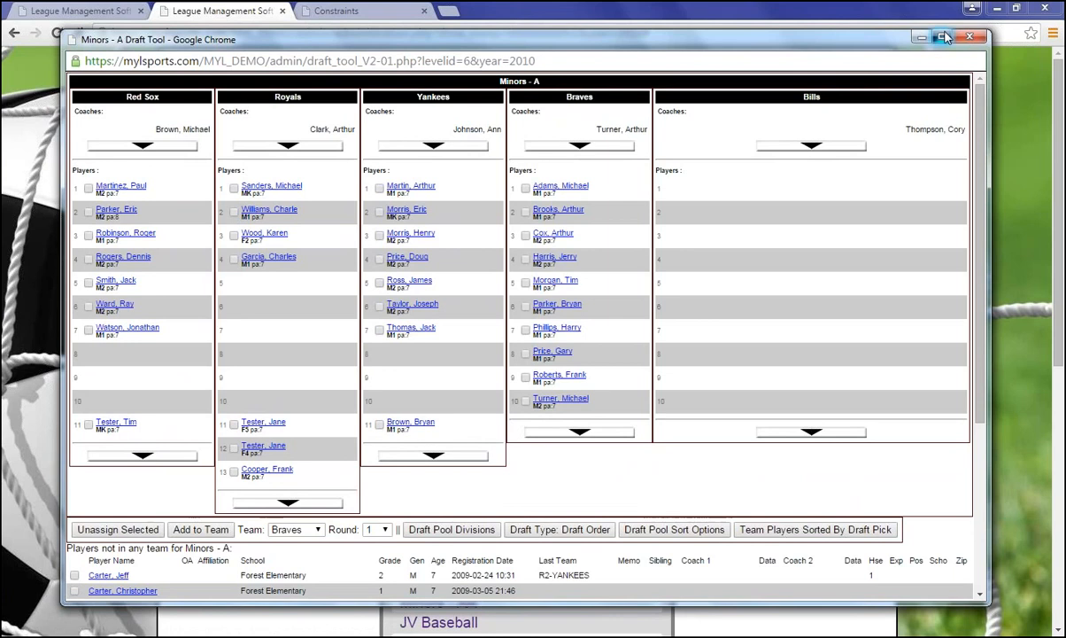
double_click(889, 37)
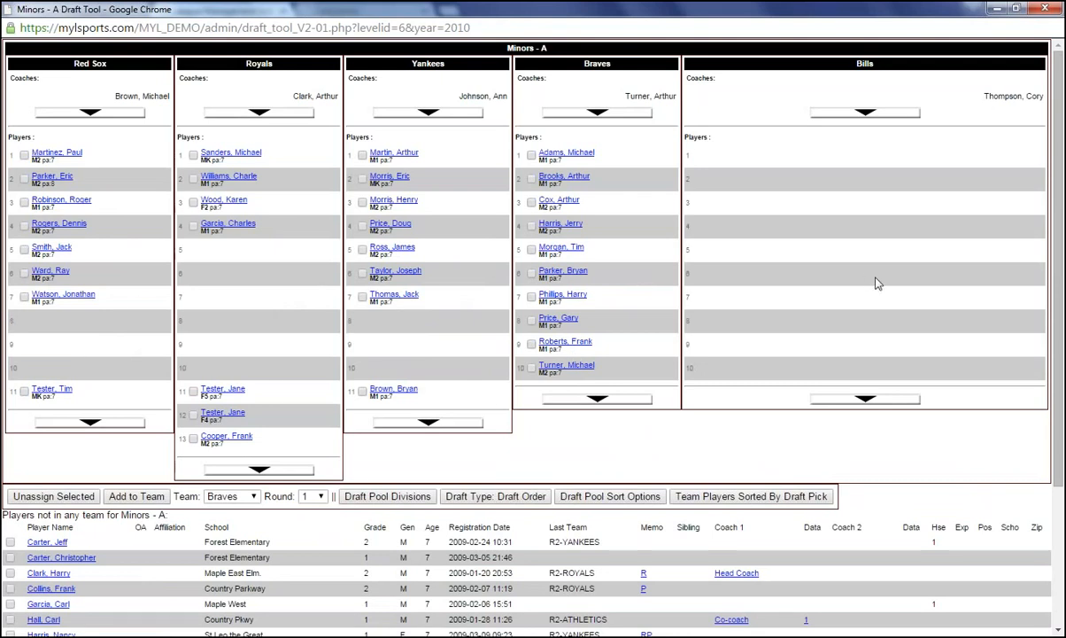
Examine the Minors - A team rosters and the list of players not on any team
scroll(621, 328, down, 2)
scroll(584, 330, up, 2)
scroll(721, 356, down, 2)
scroll(721, 354, up, 2)
scroll(721, 355, down, 2)
scroll(239, 403, down, 1)
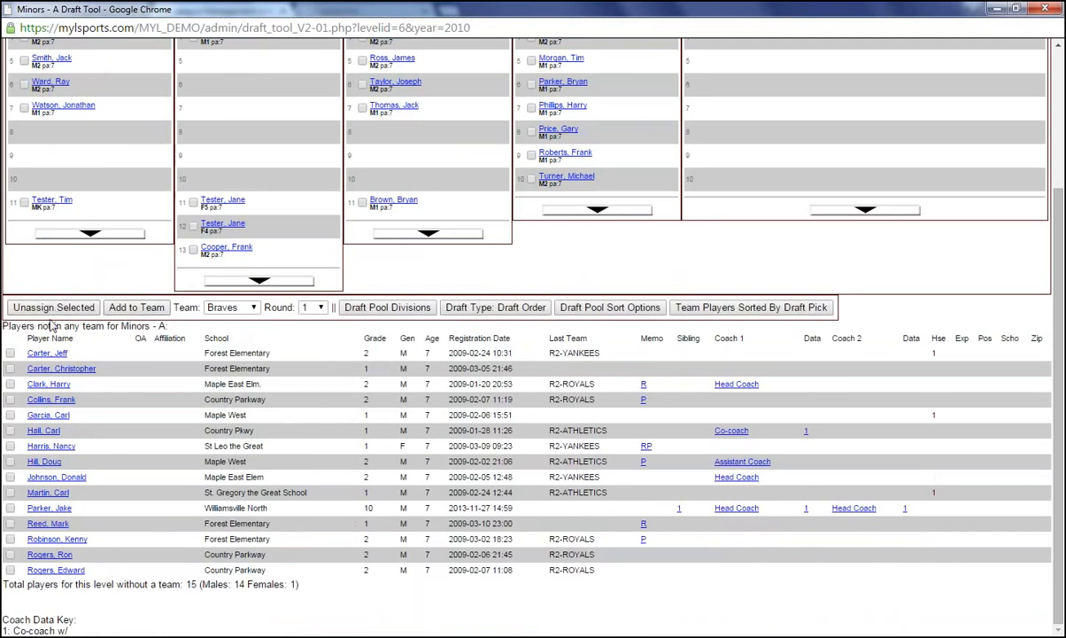
scroll(69, 317, up, 1)
scroll(69, 317, up, 2)
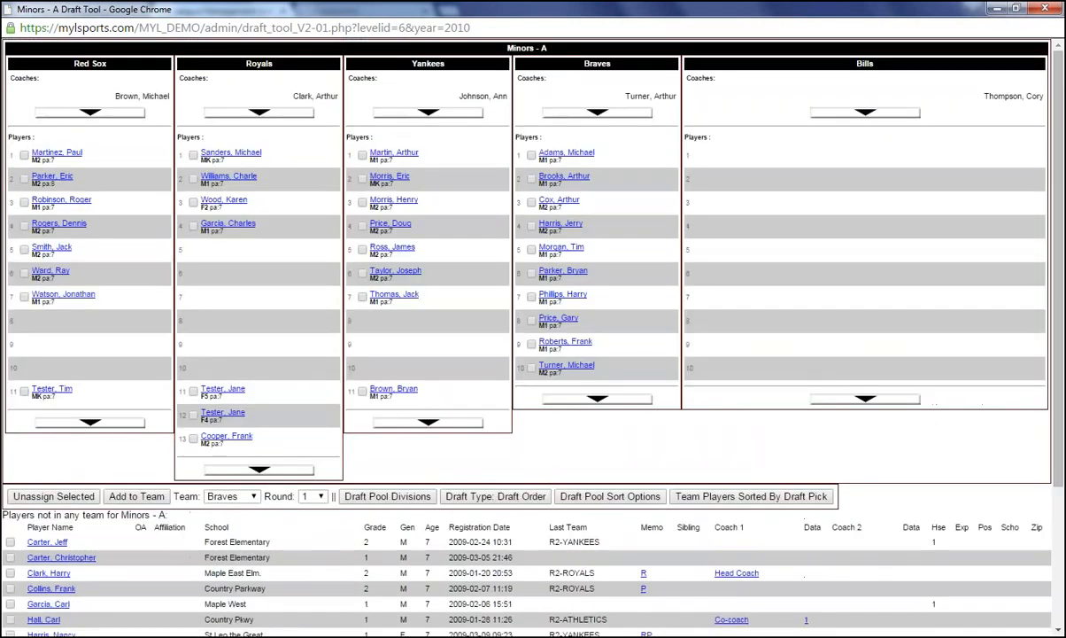
Unassign the seven Red Sox players in rounds 1 to 7 and dismiss the coach preference popup without making coach changes
click(24, 156)
click(24, 179)
click(24, 202)
click(24, 225)
click(23, 250)
click(24, 272)
click(24, 297)
click(65, 497)
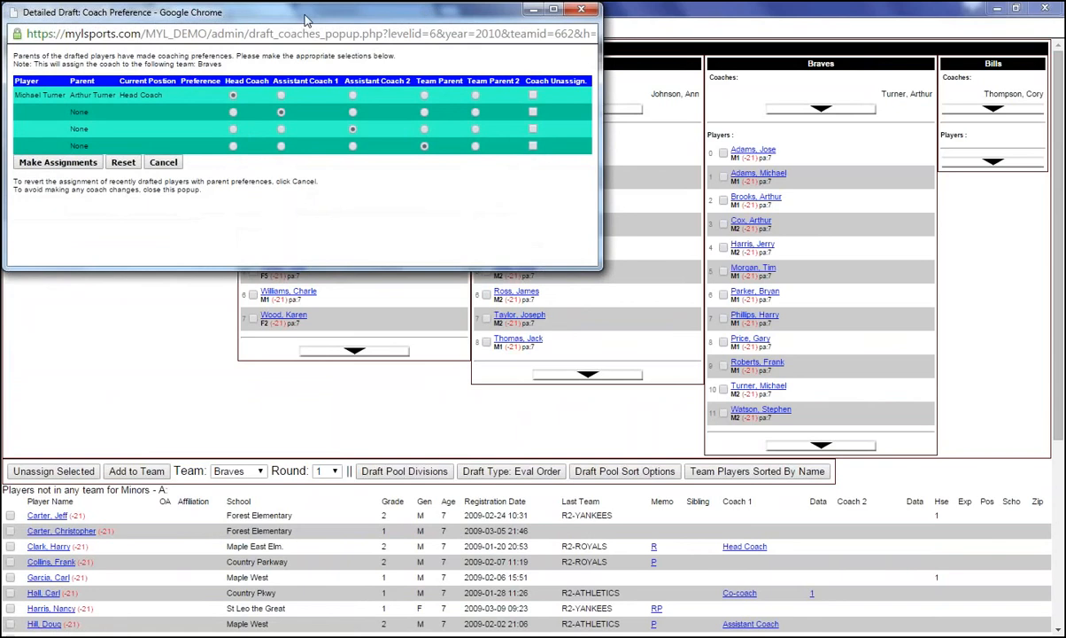
drag(299, 15, 307, 139)
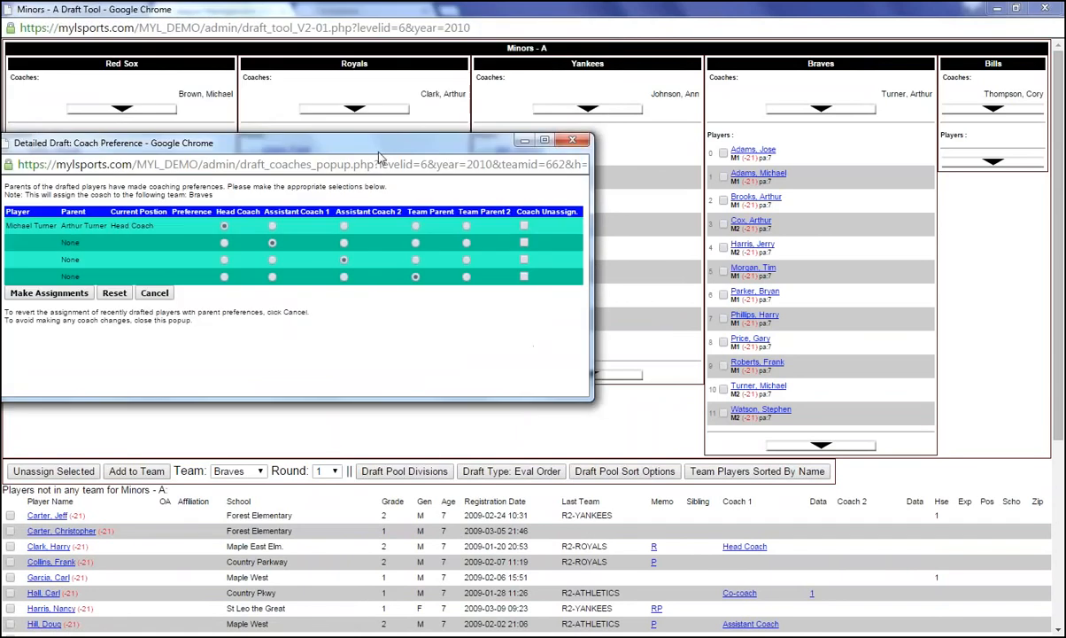
click(577, 142)
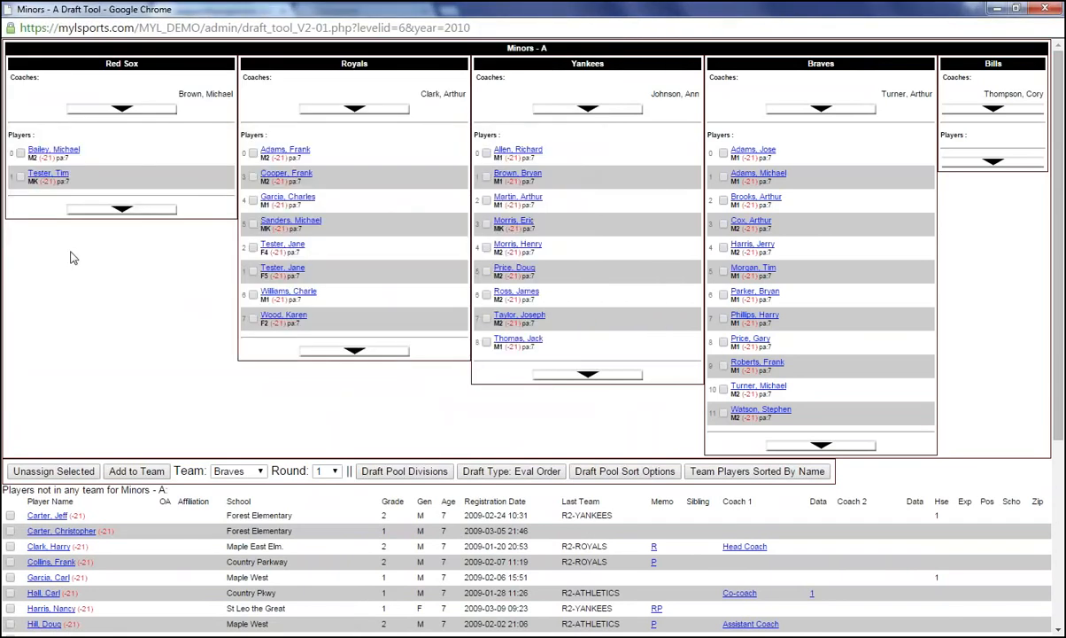
Review the available draft teams and round numbers, keeping Braves and round 1 selected
scroll(134, 447, down, 3)
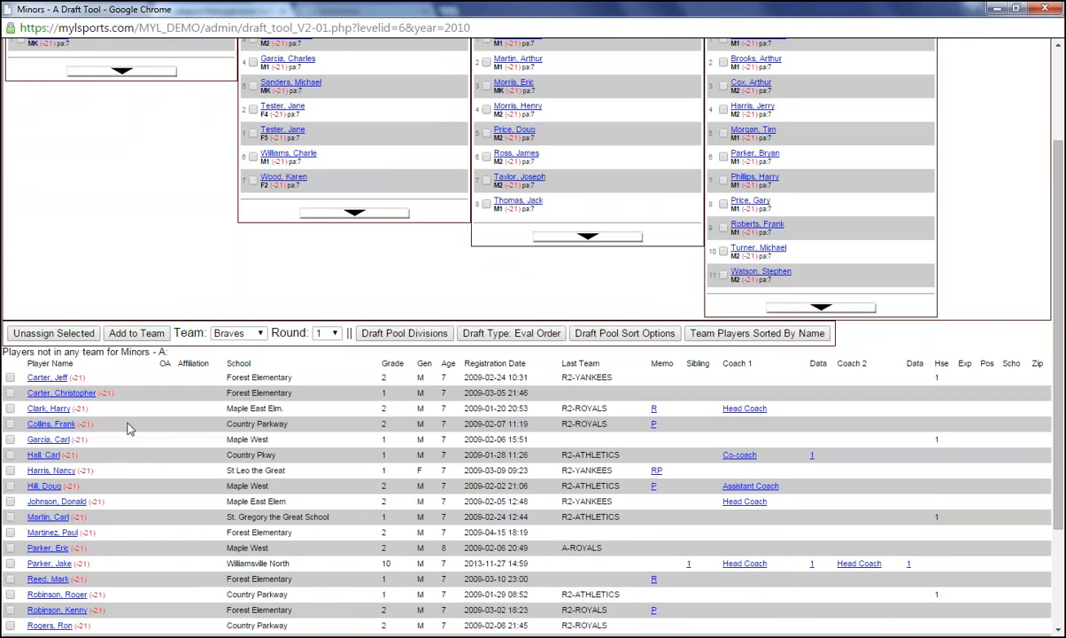
click(254, 337)
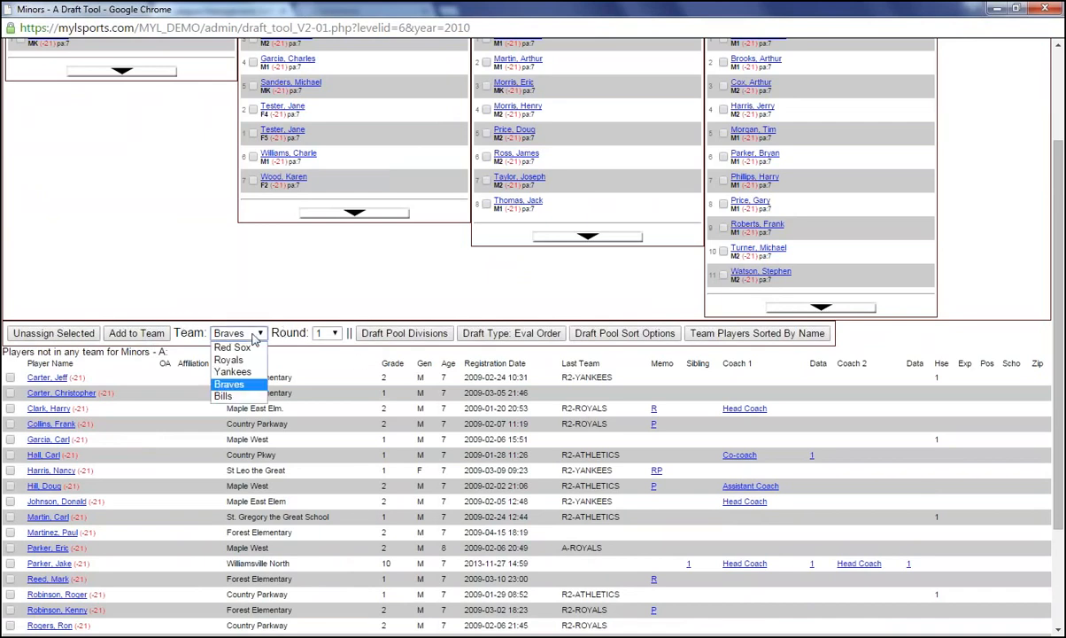
click(230, 385)
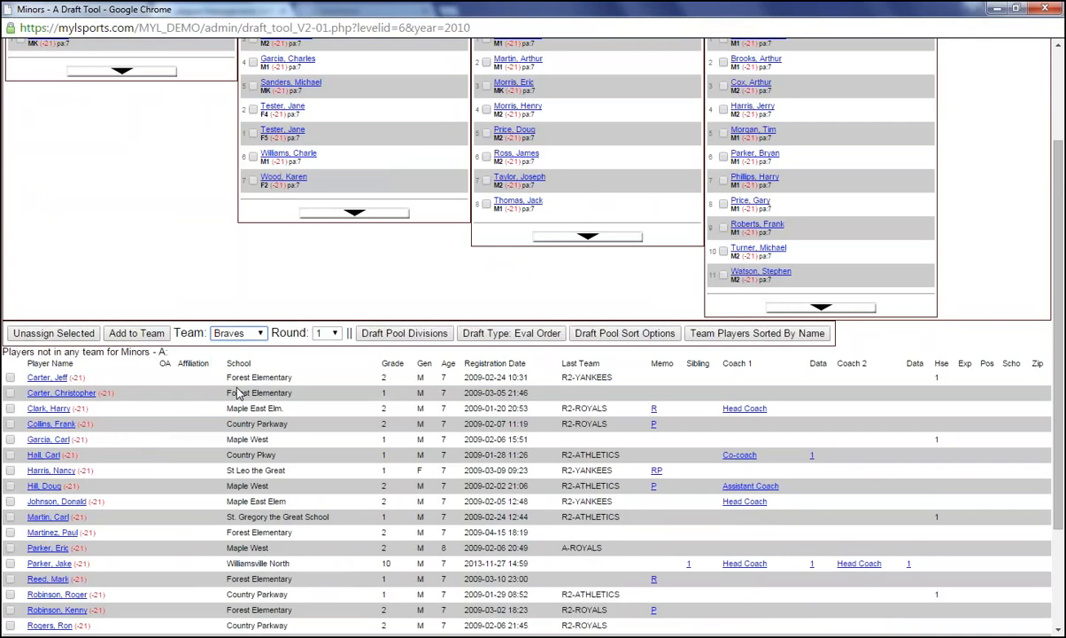
click(256, 335)
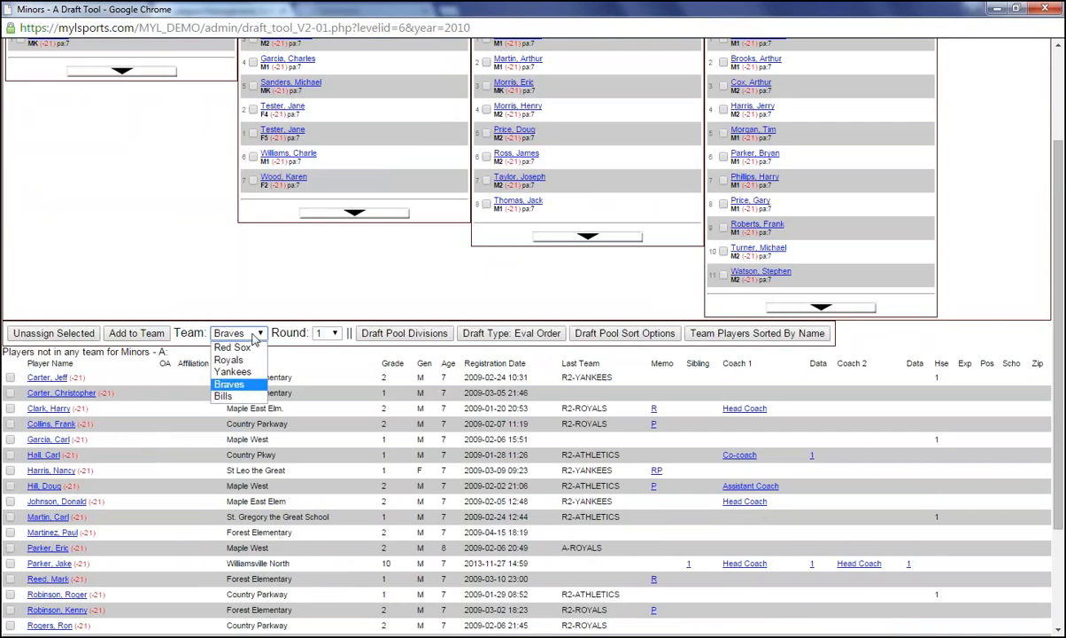
click(230, 384)
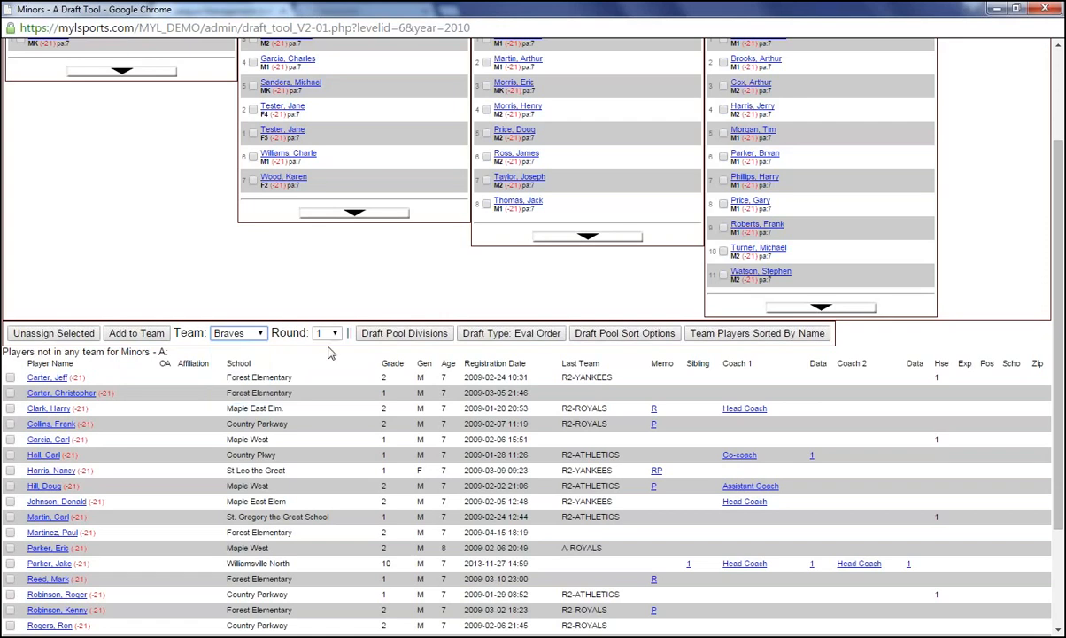
click(328, 333)
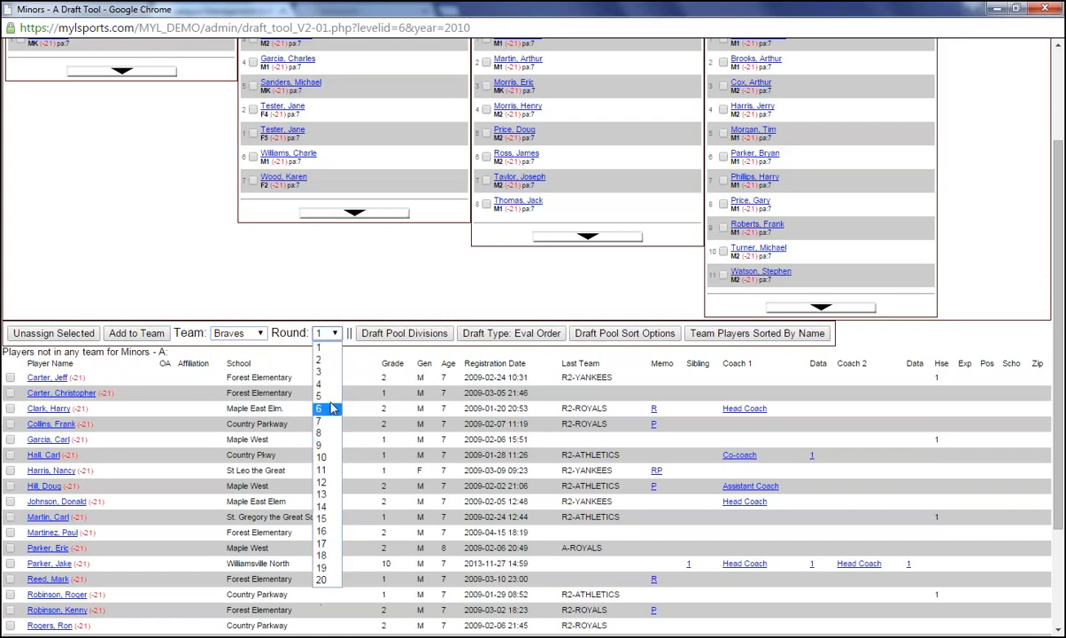
click(324, 347)
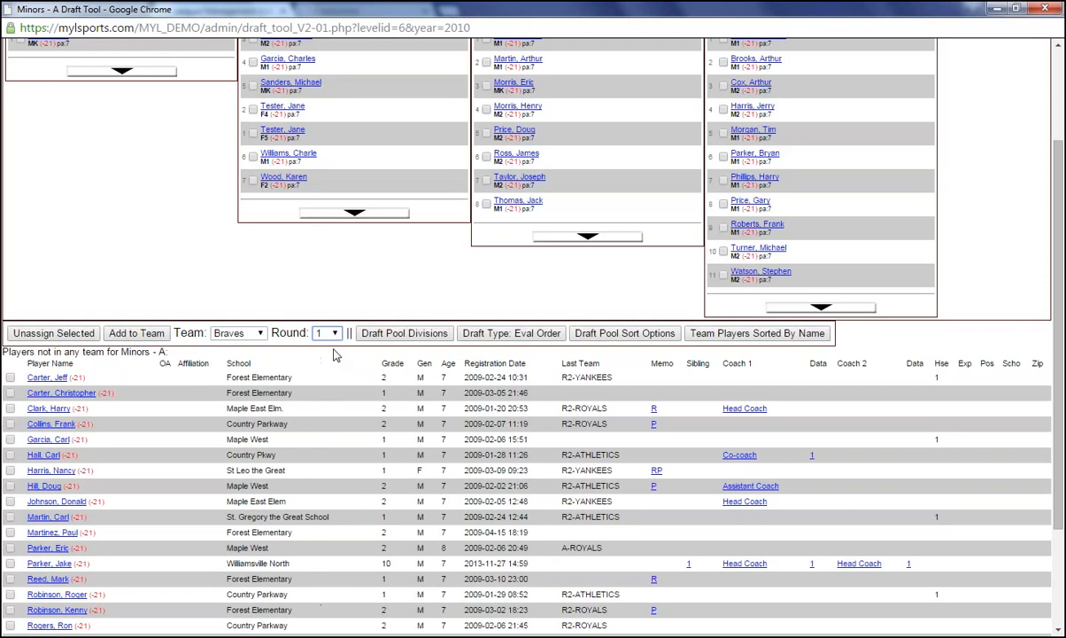
Move the second Rookies 1 division into the draft pool list and close the division selection without submitting it
click(422, 339)
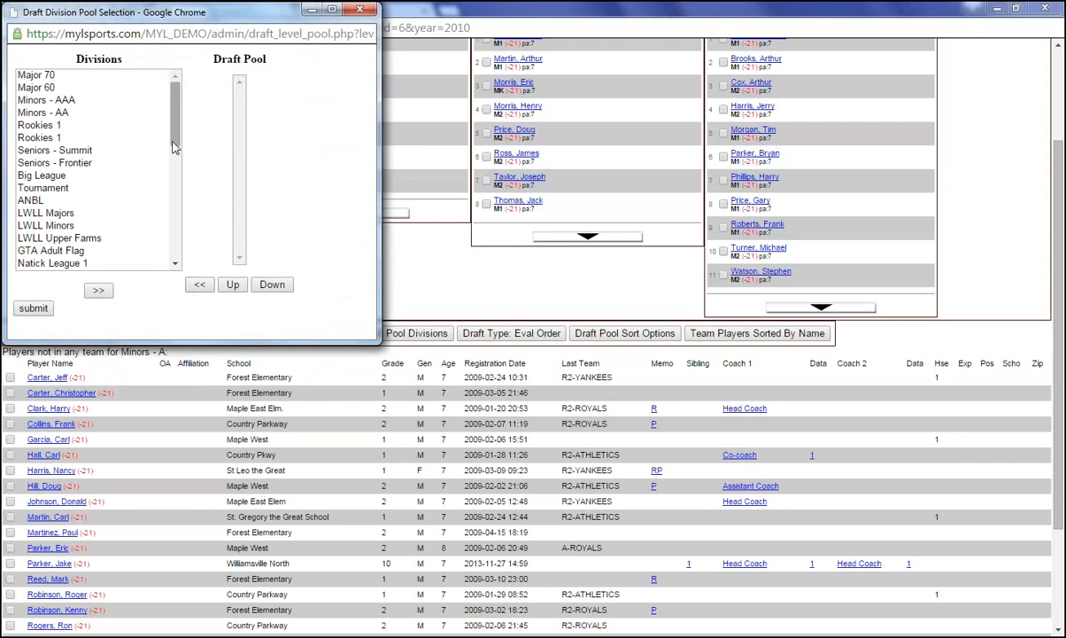
drag(175, 137, 173, 132)
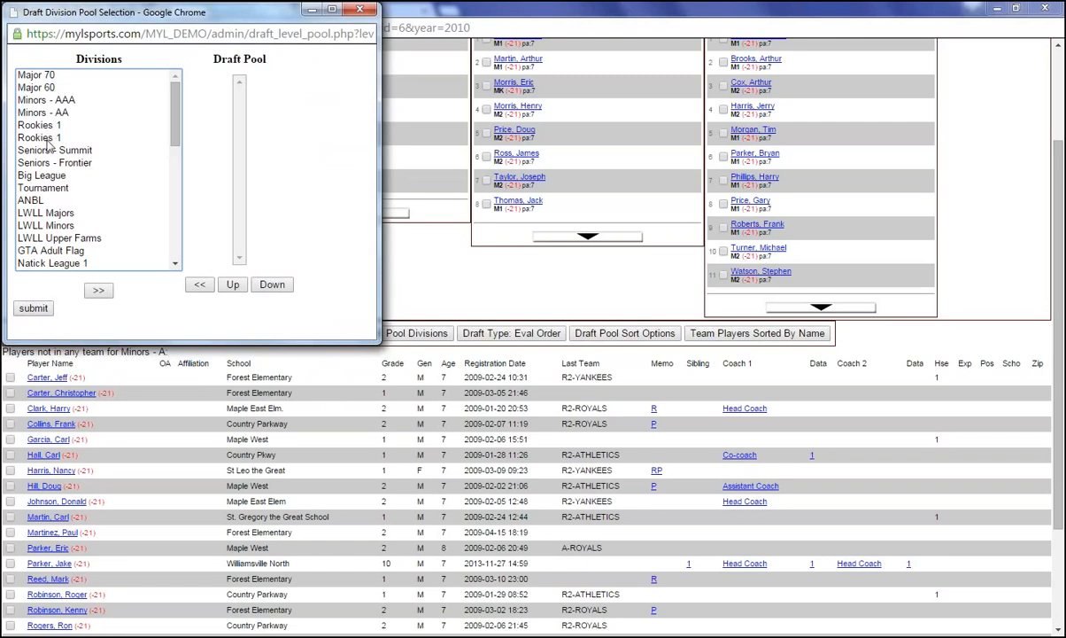
click(48, 138)
click(98, 290)
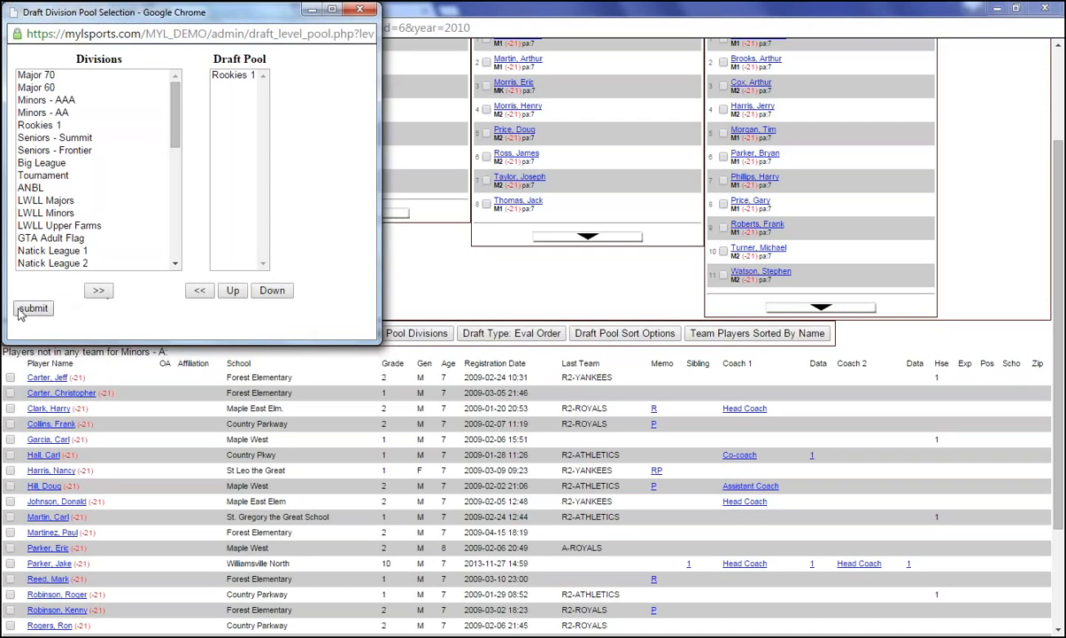
click(358, 9)
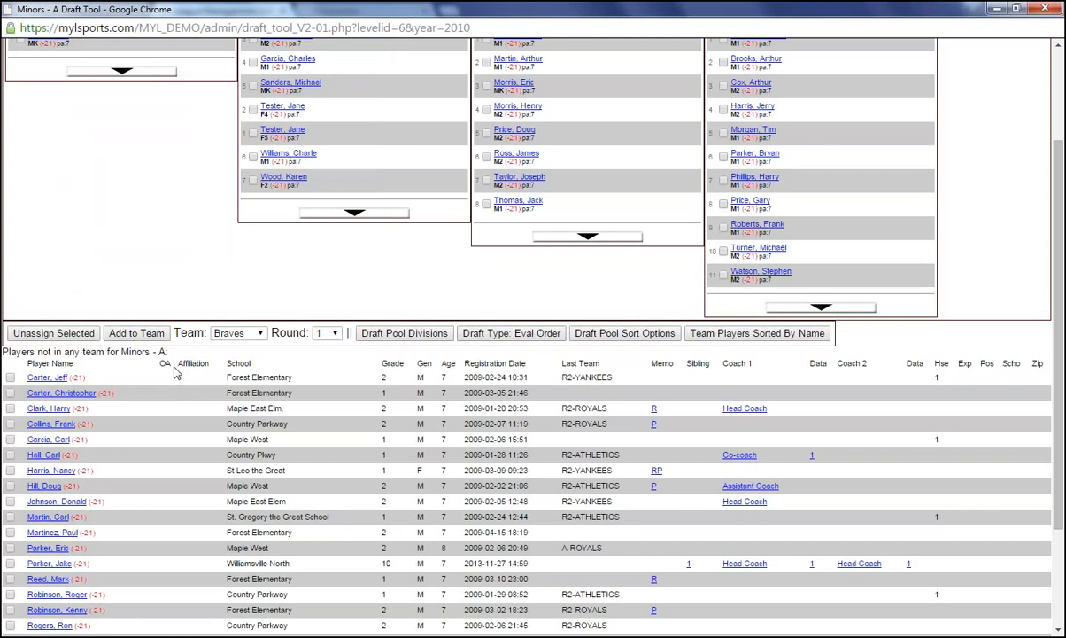
Try to toggle the draft type from evaluation order, and dismiss the coach preference popup
click(545, 339)
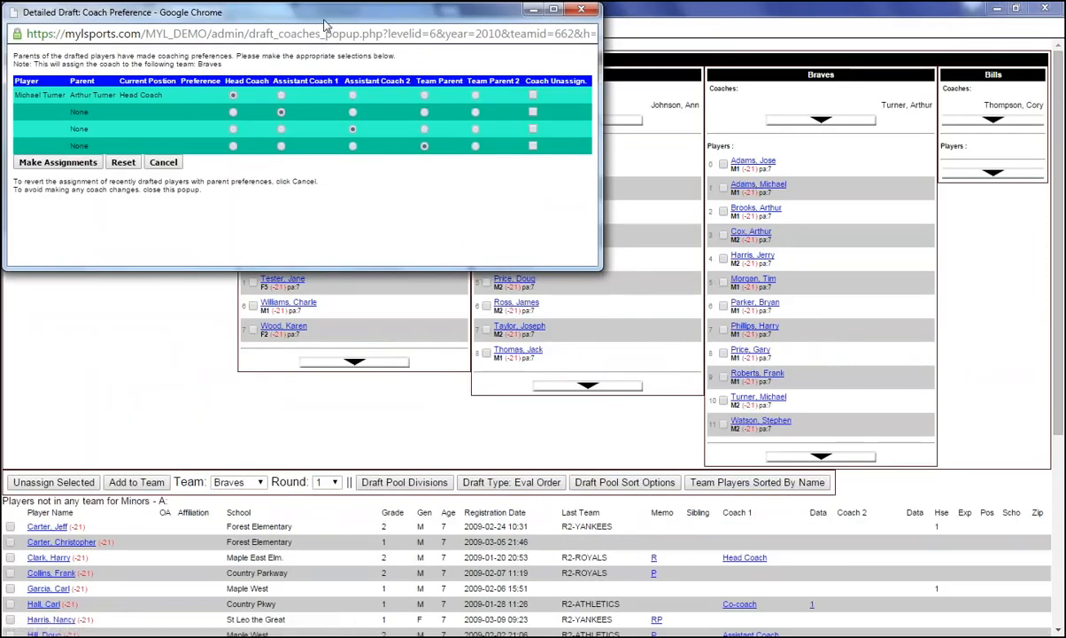
drag(350, 17, 337, 216)
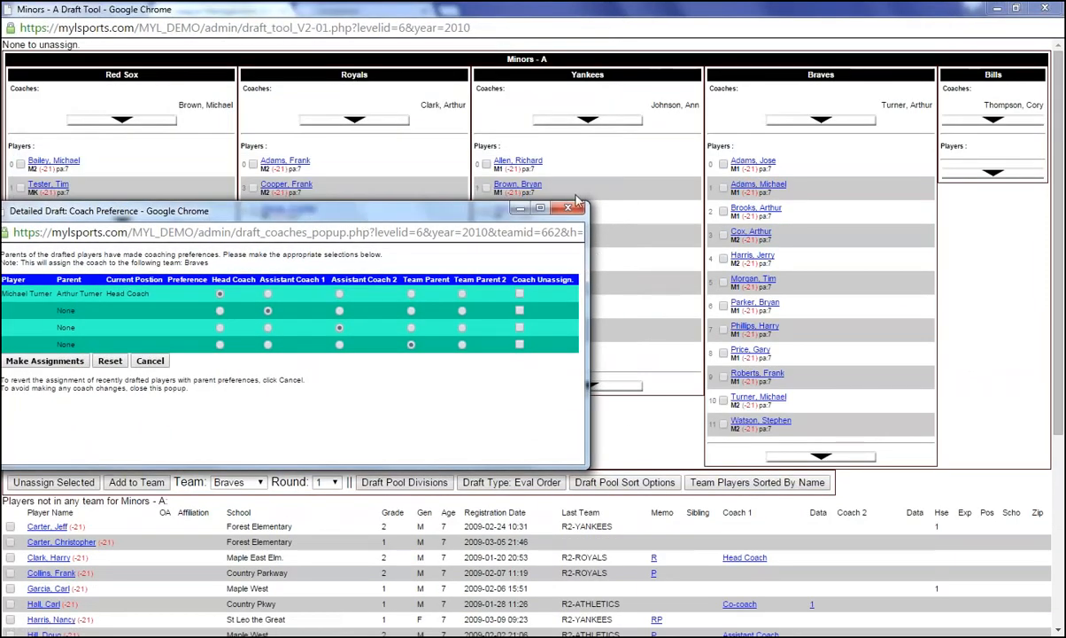
click(543, 185)
Look through the draft pool sort options, highlighting Name Ascending and Date Ascending, and close them without submitting a sort order
scroll(607, 457, down, 3)
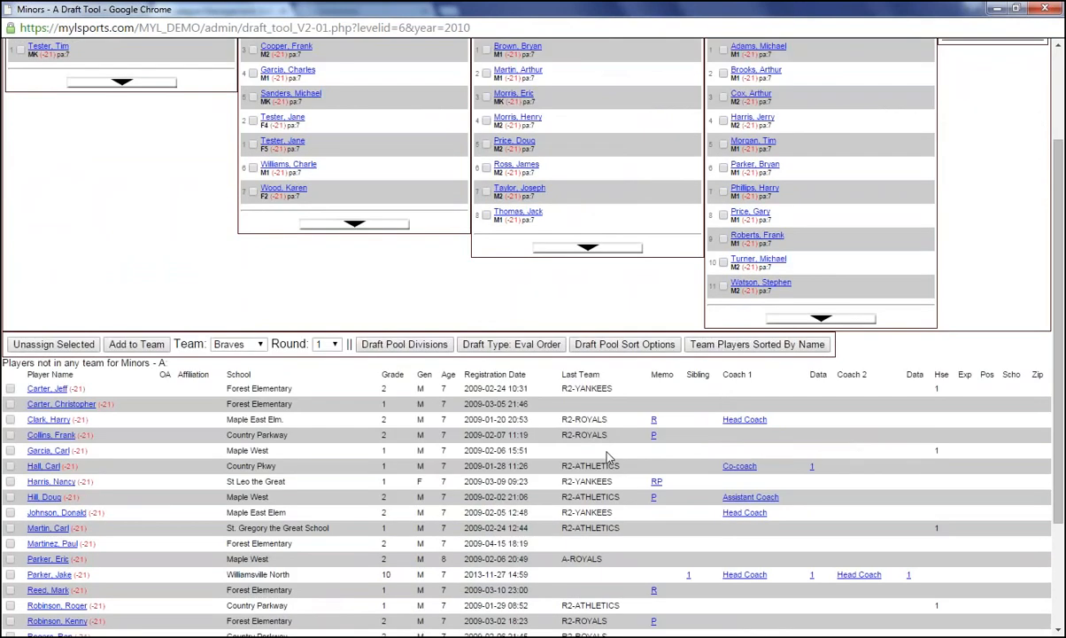
click(622, 345)
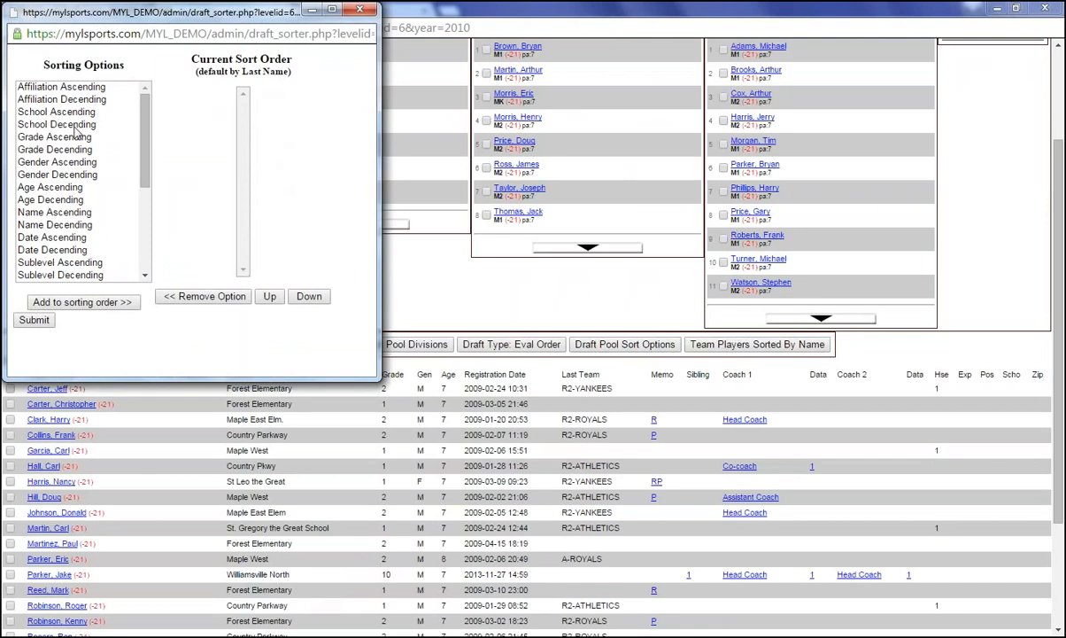
mouse_move(144, 147)
mouse_down()
mouse_move(144, 239)
mouse_move(147, 149)
mouse_up()
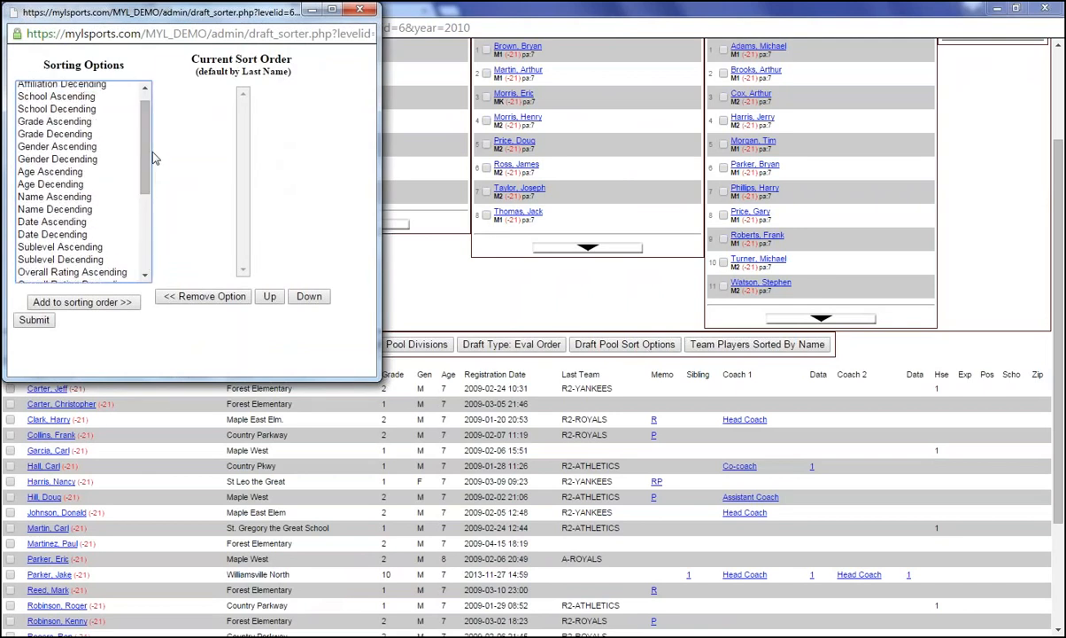
click(34, 200)
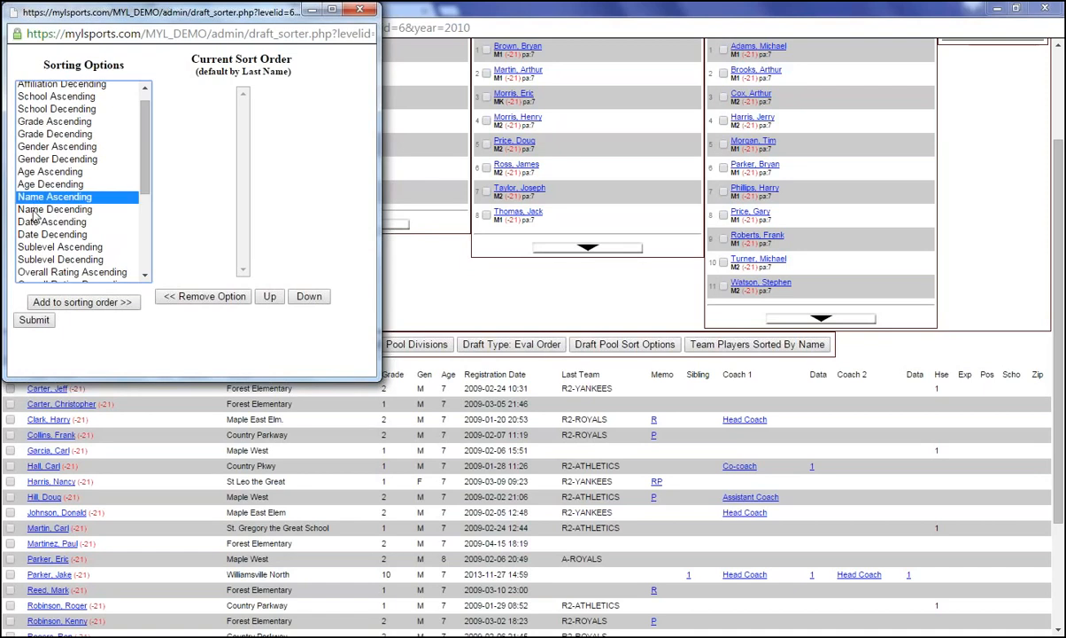
click(46, 223)
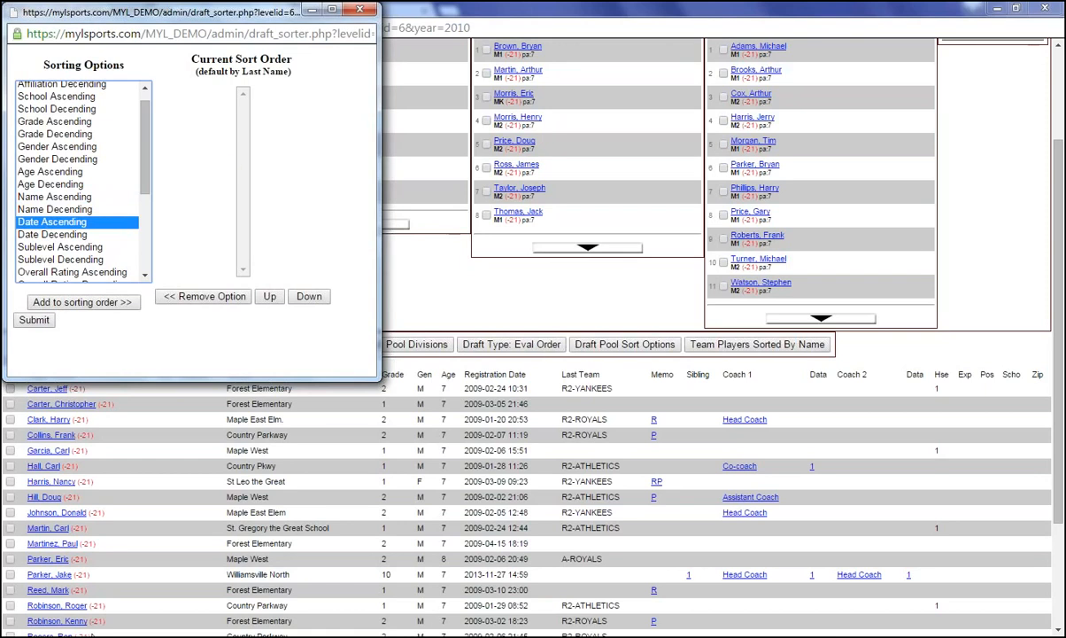
click(358, 10)
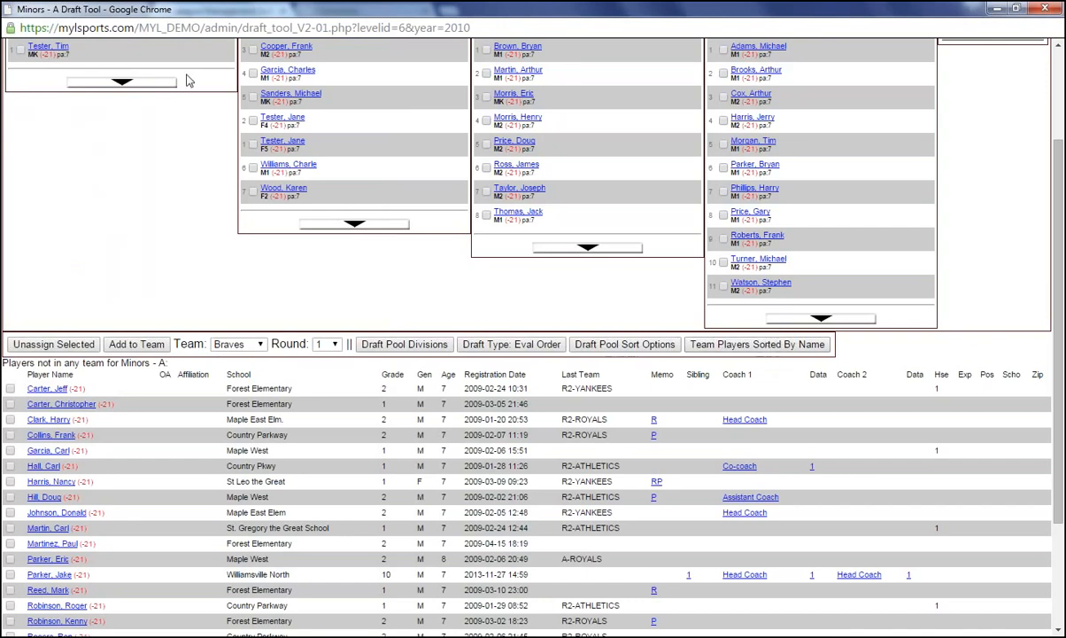
Add the first two unassigned players to the Red Sox, starting from round 2
scroll(130, 251, up, 3)
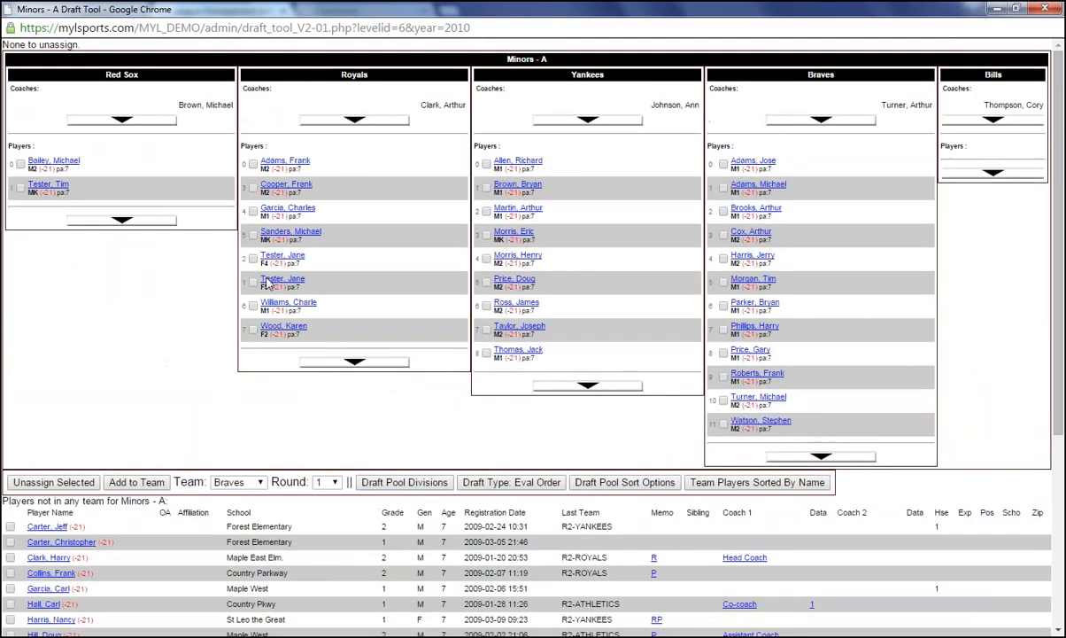
scroll(908, 529, down, 3)
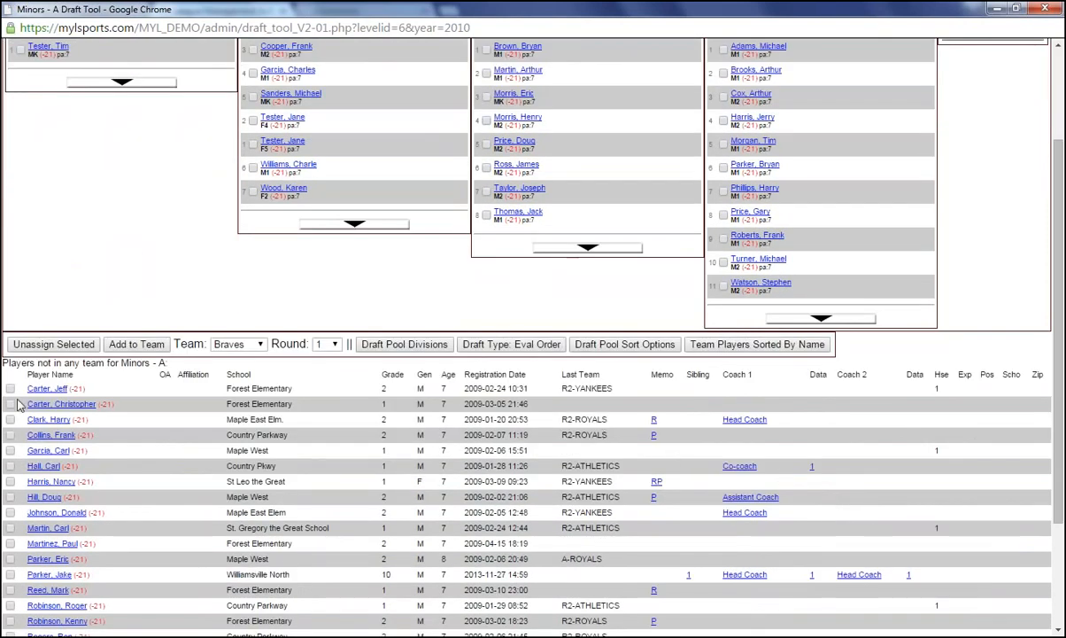
scroll(195, 440, up, 3)
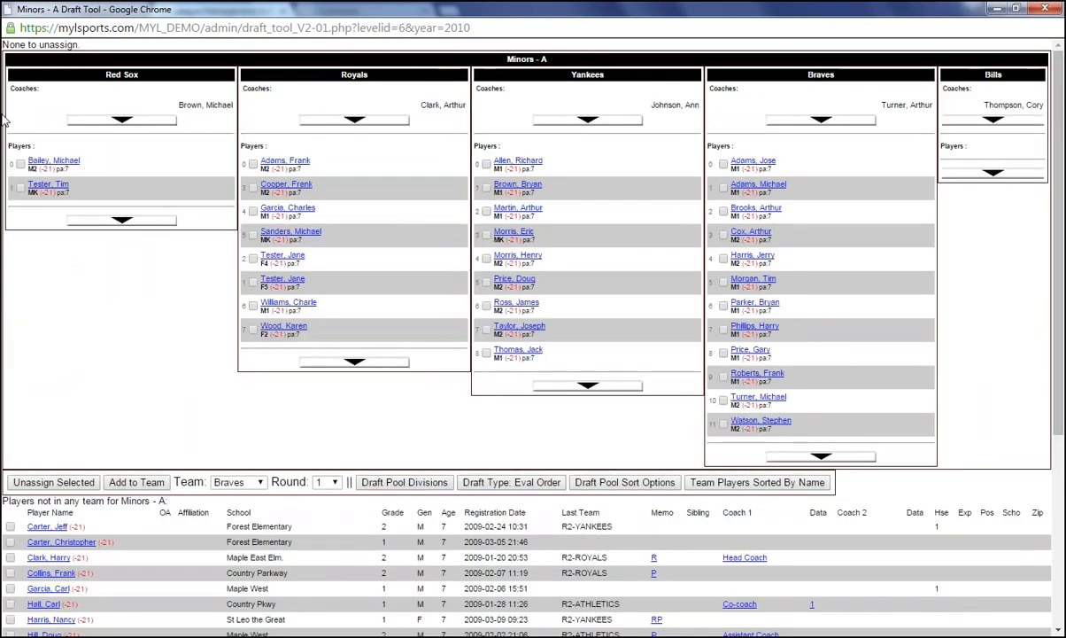
click(237, 482)
click(235, 497)
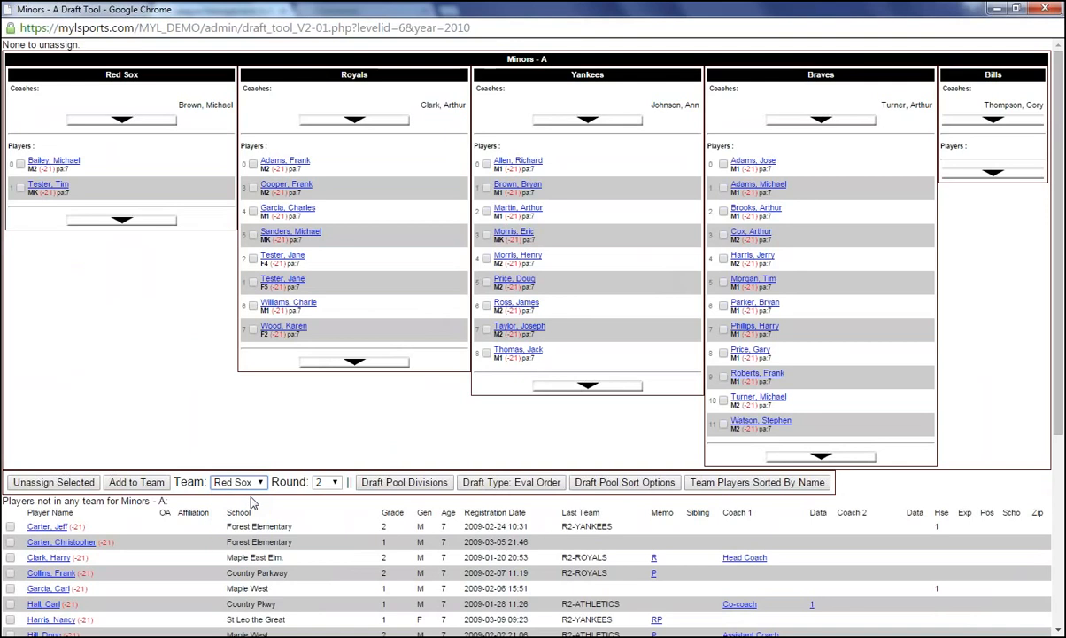
scroll(254, 503, down, 3)
scroll(237, 468, down, 3)
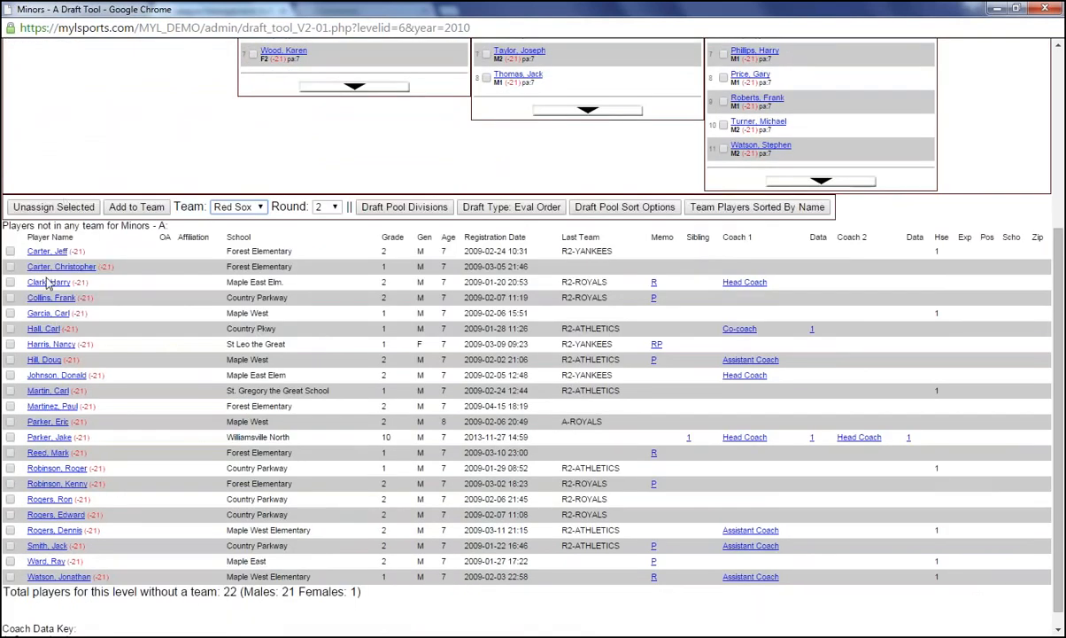
click(9, 251)
click(149, 212)
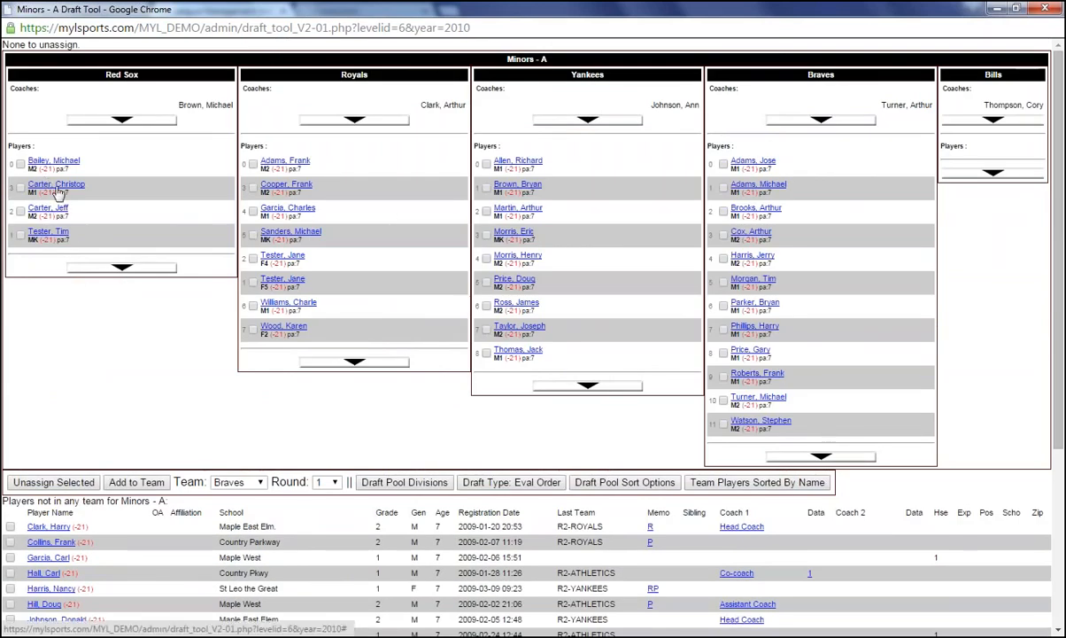
Choose Royals as the draft team with round 5 and compare its filled rounds with the unassigned players
scroll(210, 416, down, 3)
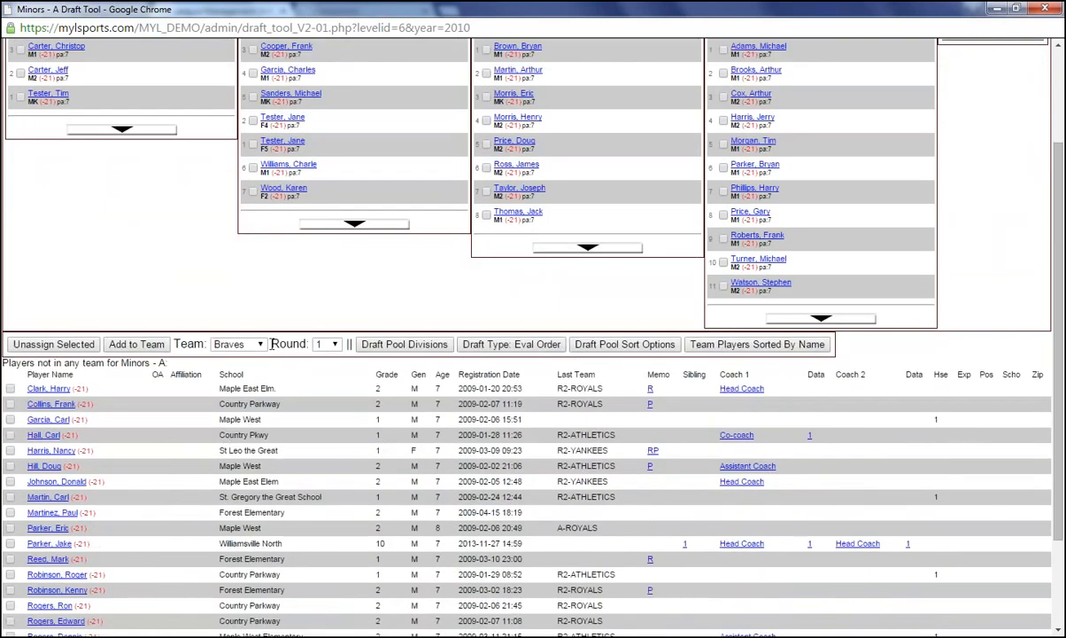
scroll(241, 334, up, 3)
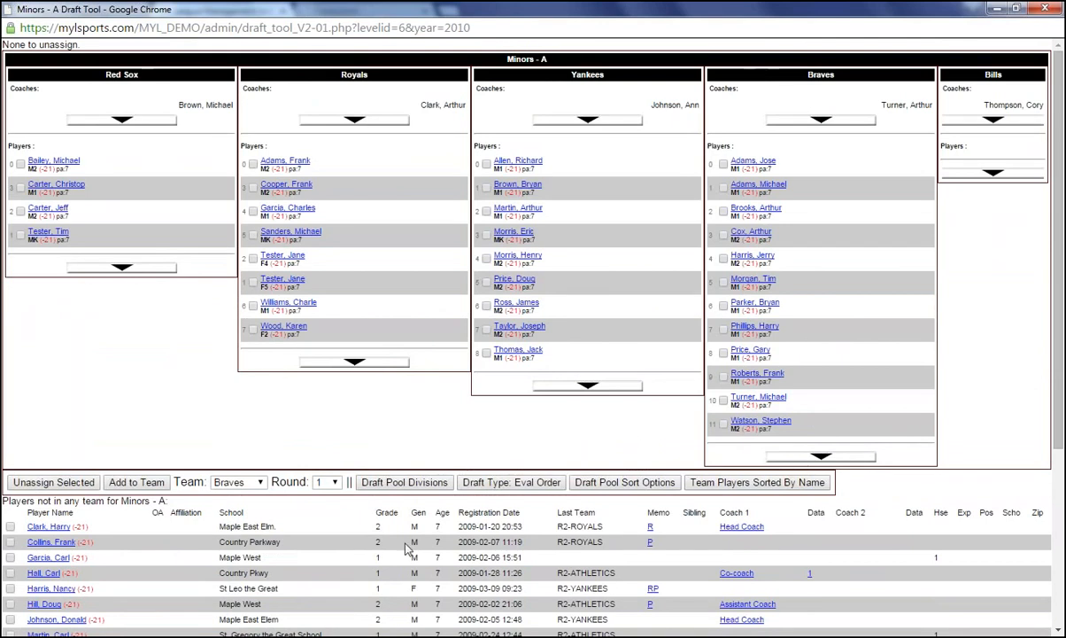
click(230, 482)
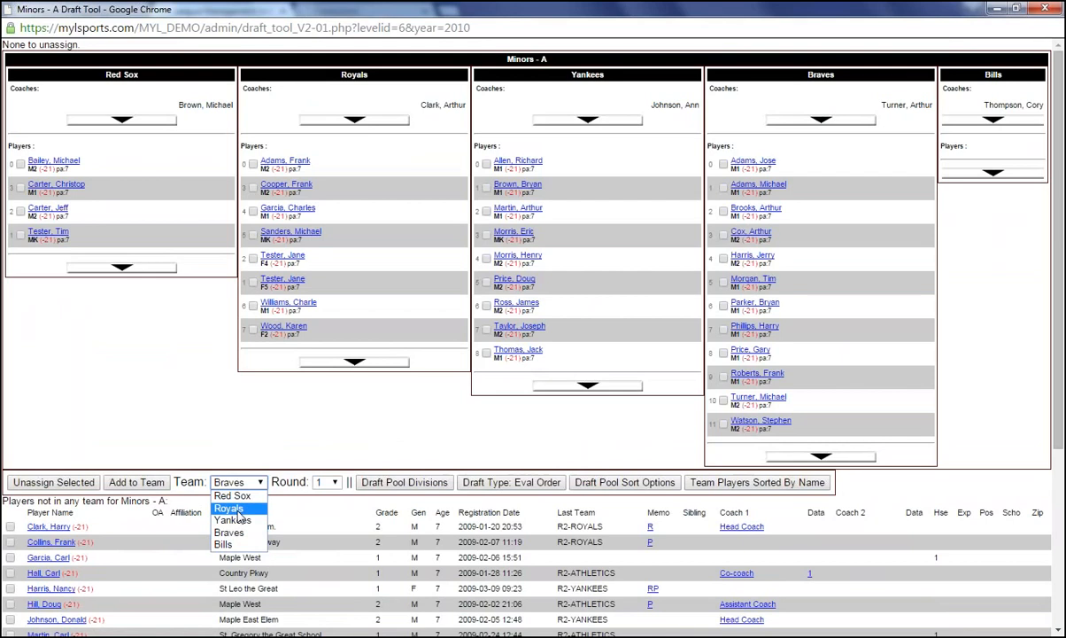
click(236, 510)
scroll(243, 468, down, 3)
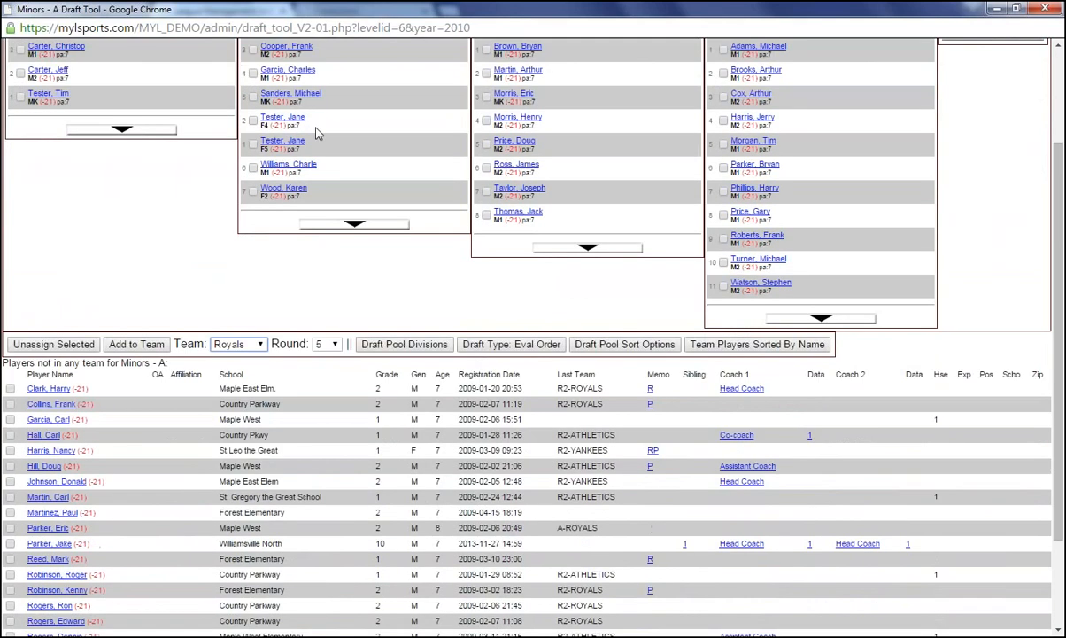
scroll(310, 217, up, 3)
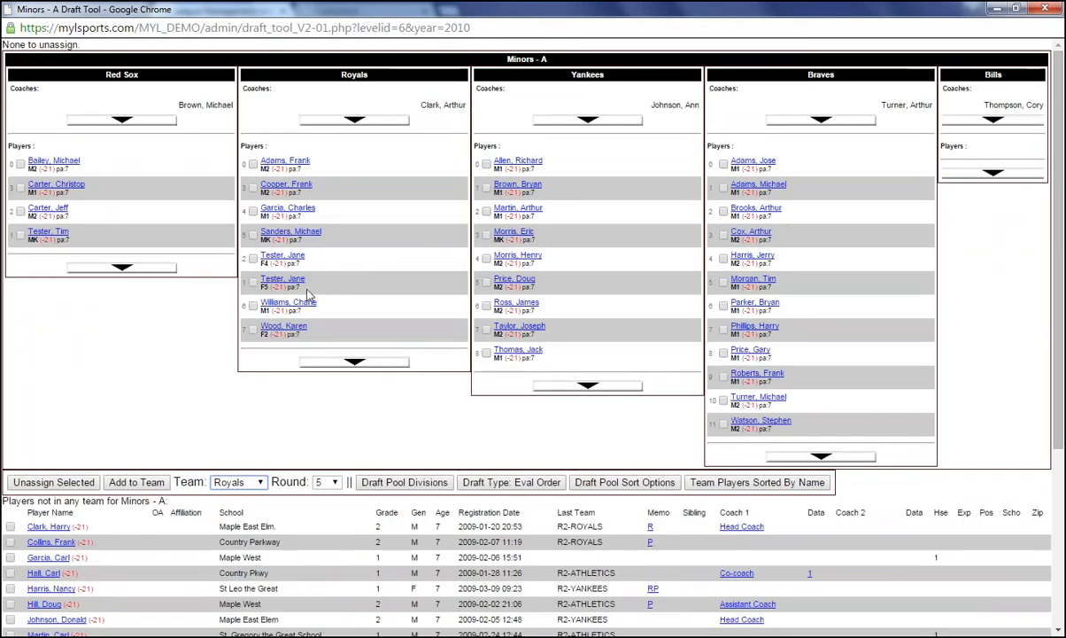
scroll(292, 393, down, 4)
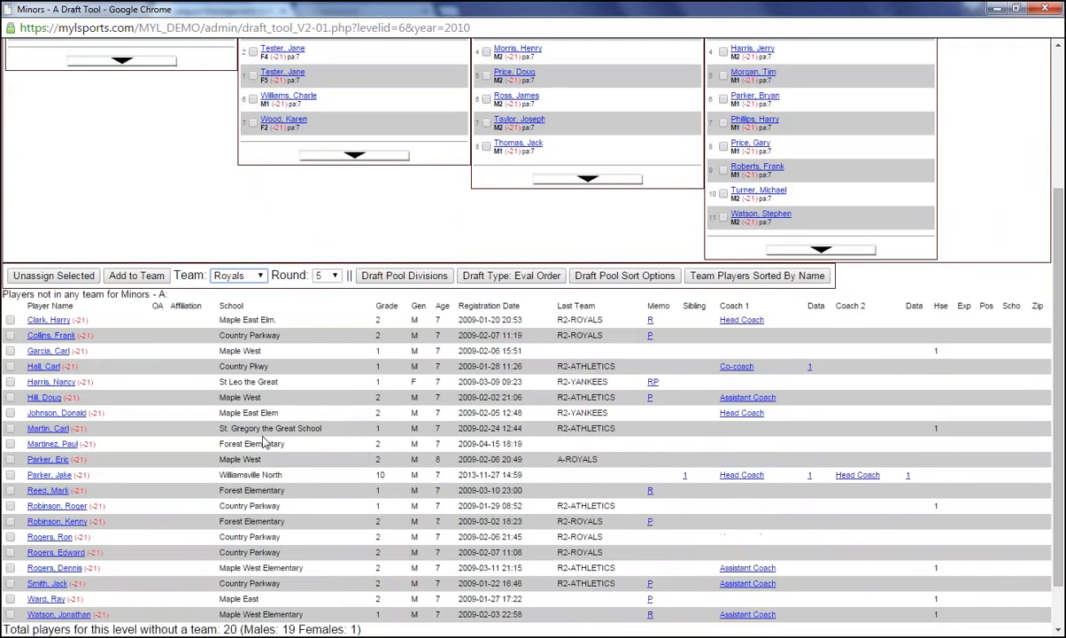
scroll(263, 443, up, 4)
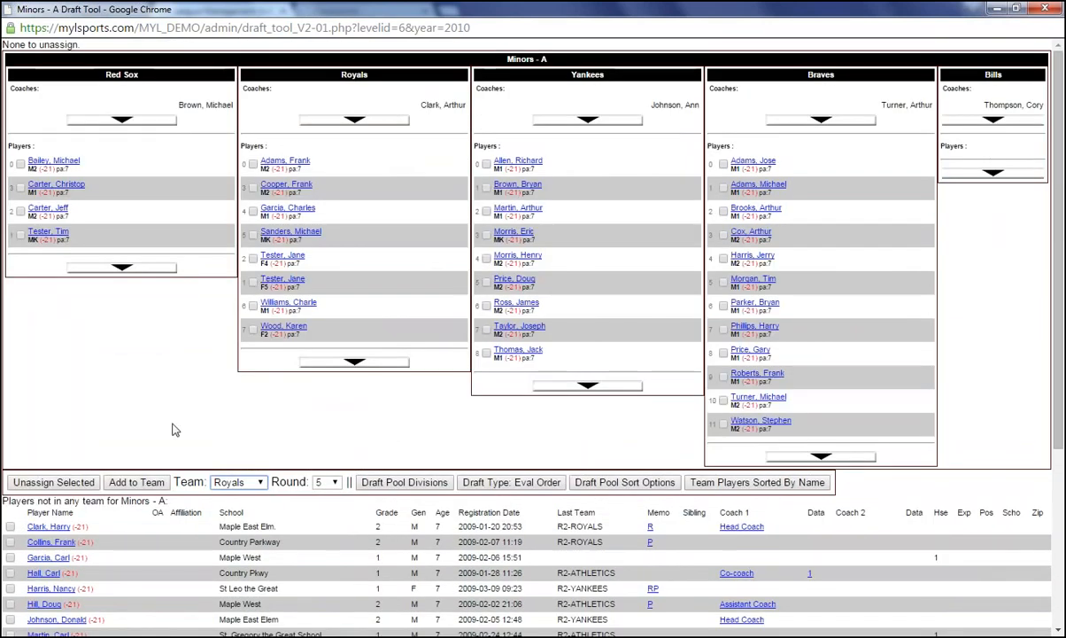
Add the first unassigned player to the Bills in round 1
click(221, 481)
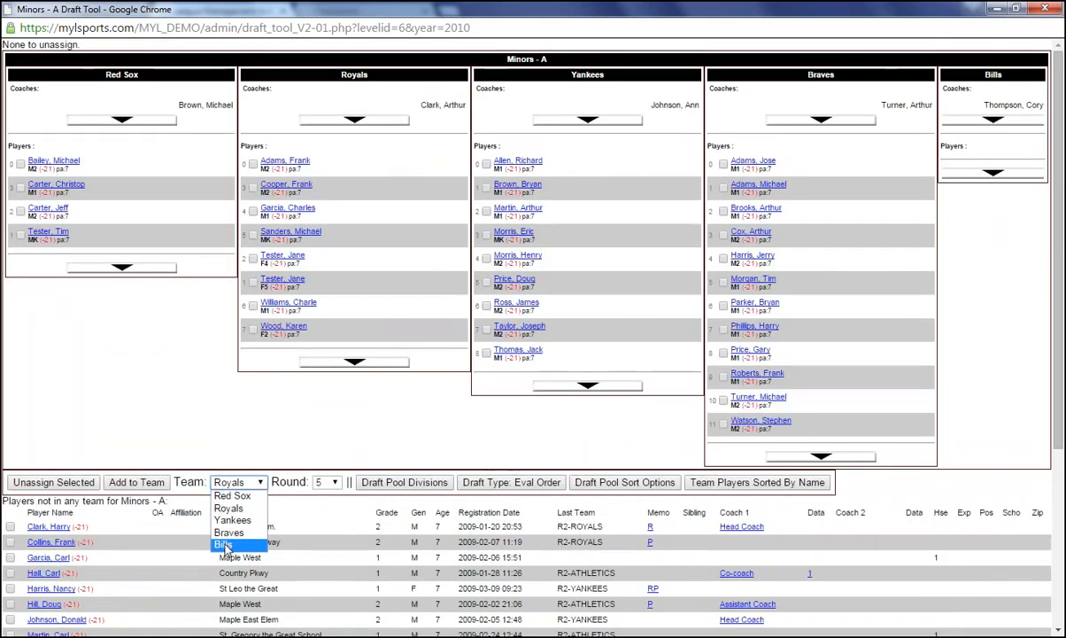
click(224, 544)
scroll(184, 512, down, 3)
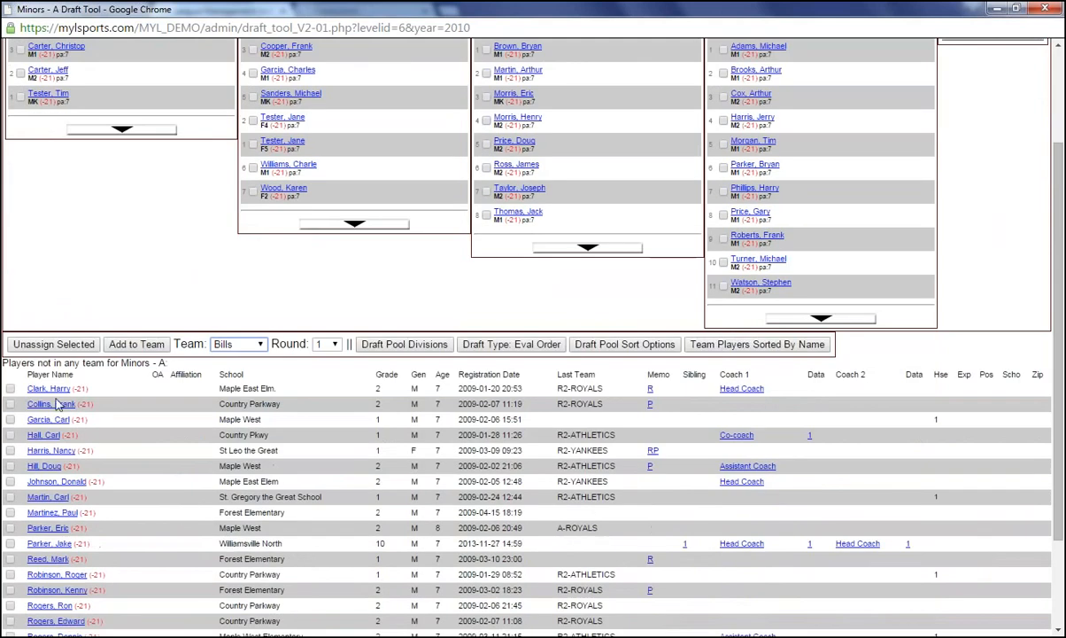
click(9, 388)
mouse_move(757, 399)
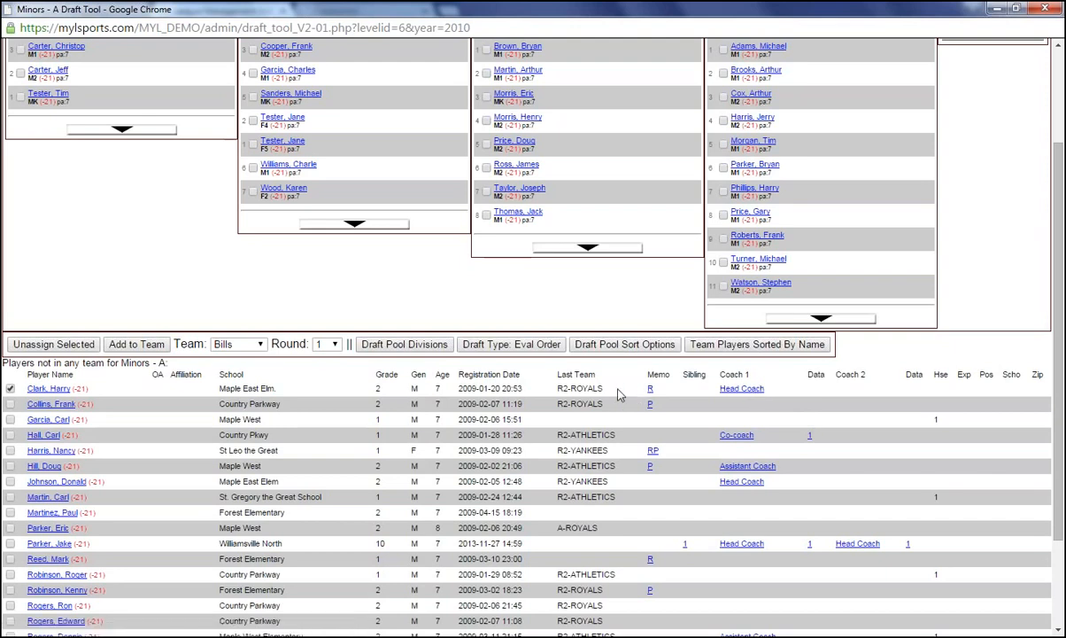
click(132, 346)
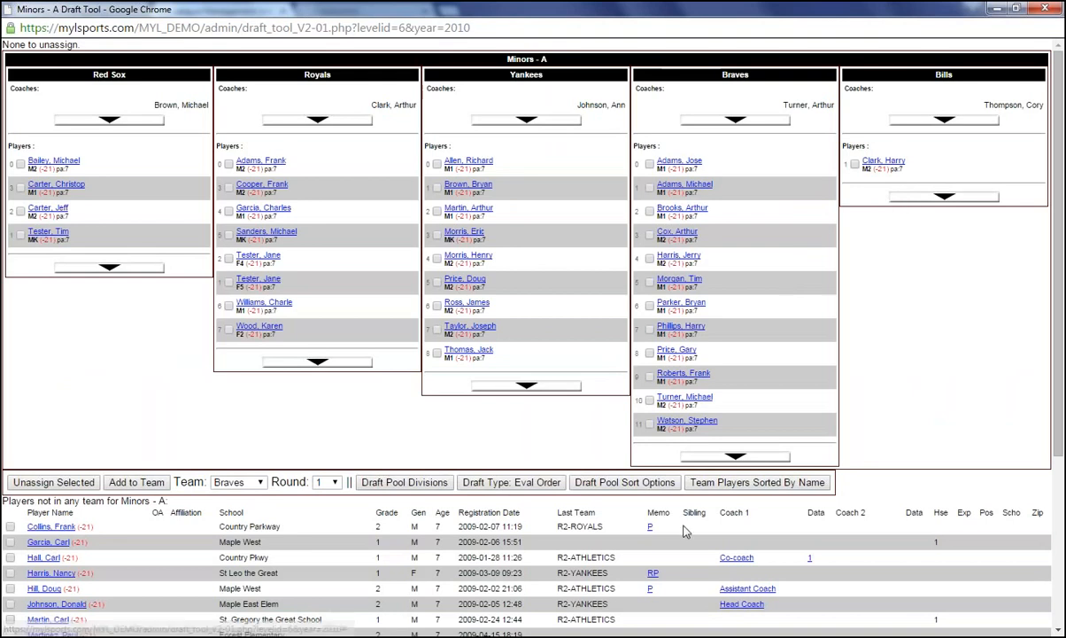
Add the third unassigned player, whose parent has a co-coach preference, to the Braves in round 1
click(9, 557)
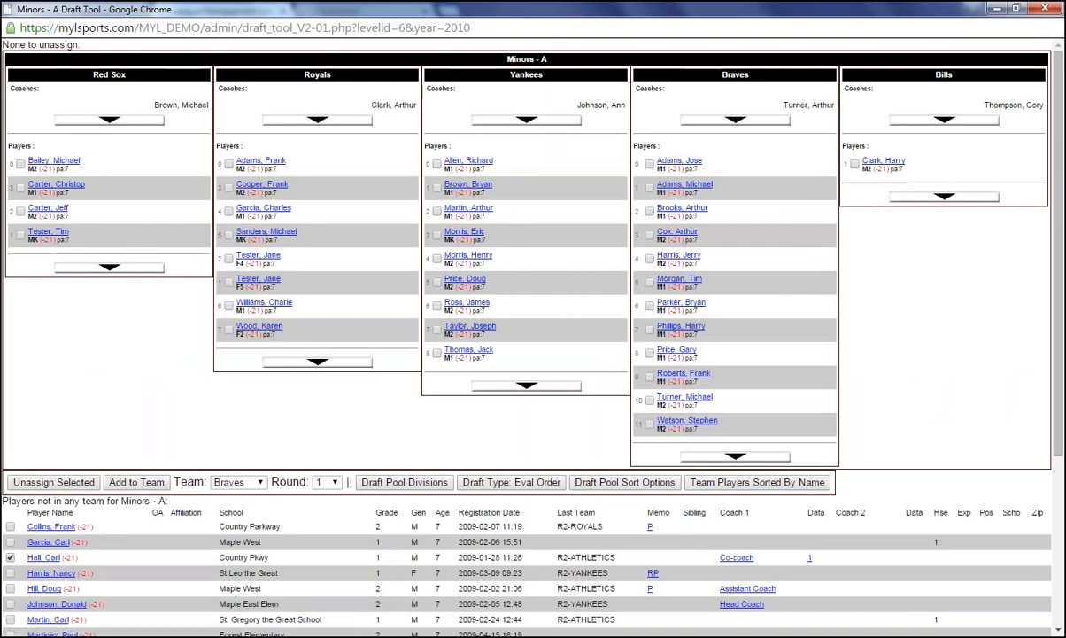
click(133, 487)
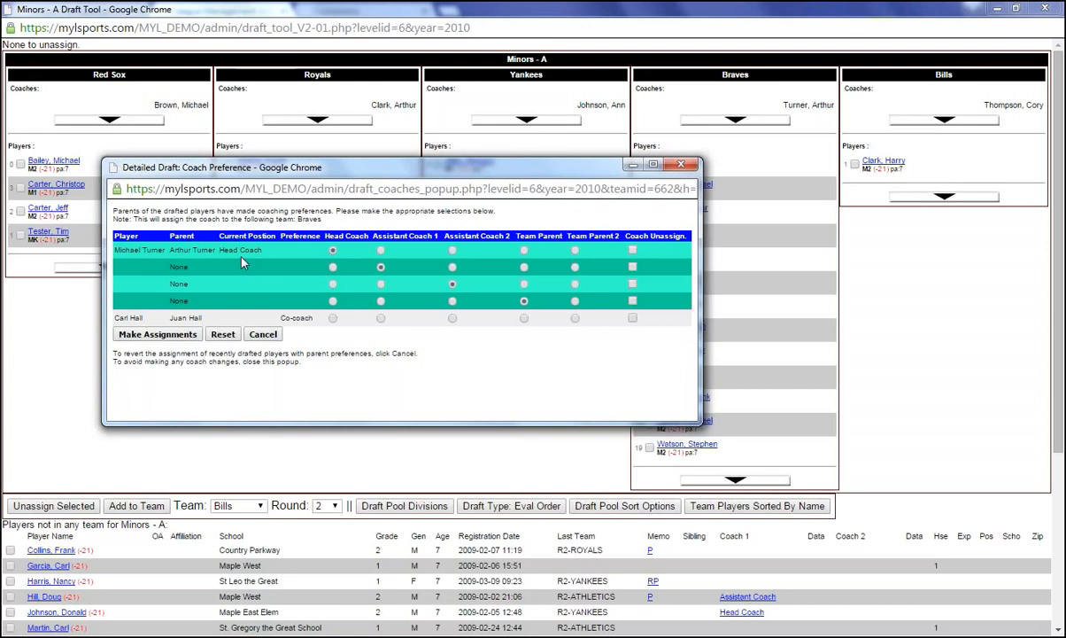
Try different head coach and Assistant Coach 1 choices for the Braves, and close the coach preference popup without making assignments
click(333, 251)
click(382, 251)
click(224, 334)
click(381, 251)
click(332, 267)
click(333, 250)
click(381, 318)
click(634, 164)
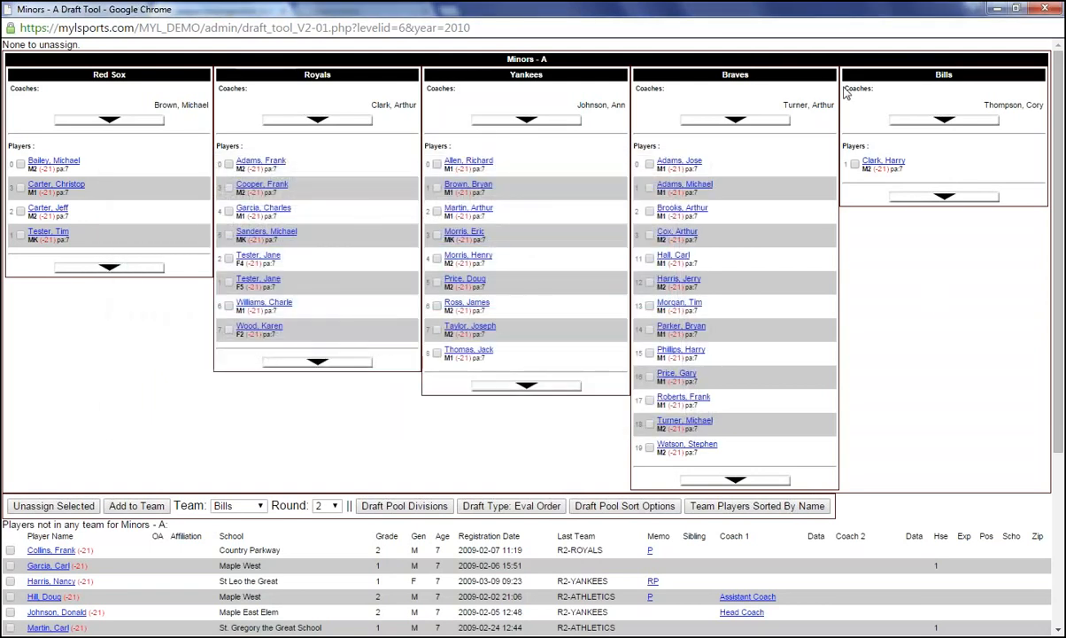
Add the grade 2 Maple West Elementary player to the Bills in round 2 and assign the player's parent as Assistant Coach 1
scroll(882, 345, down, 3)
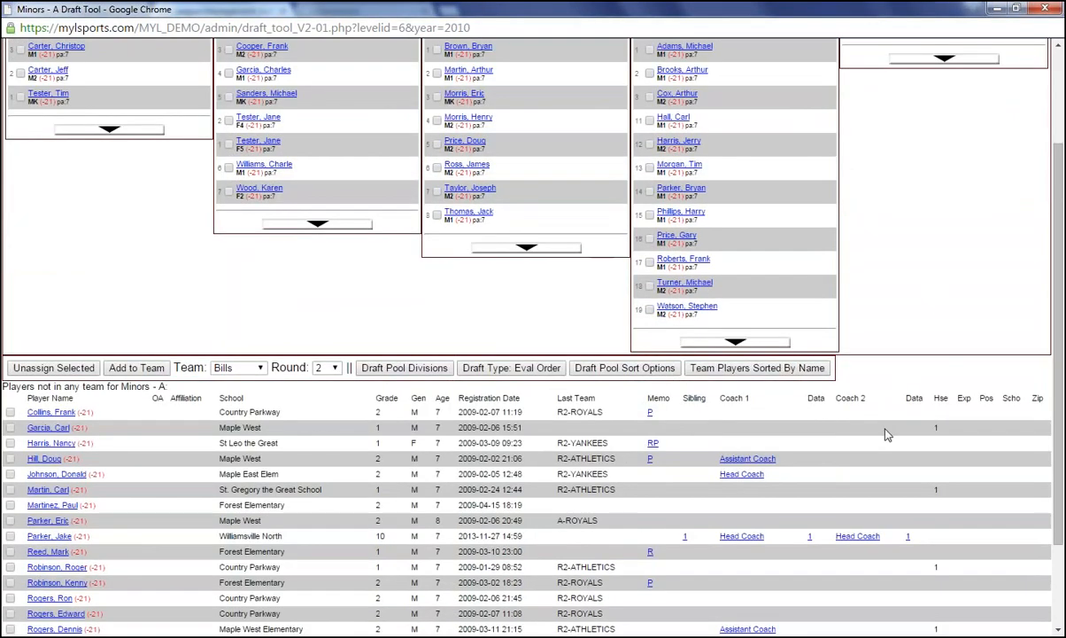
scroll(887, 434, down, 2)
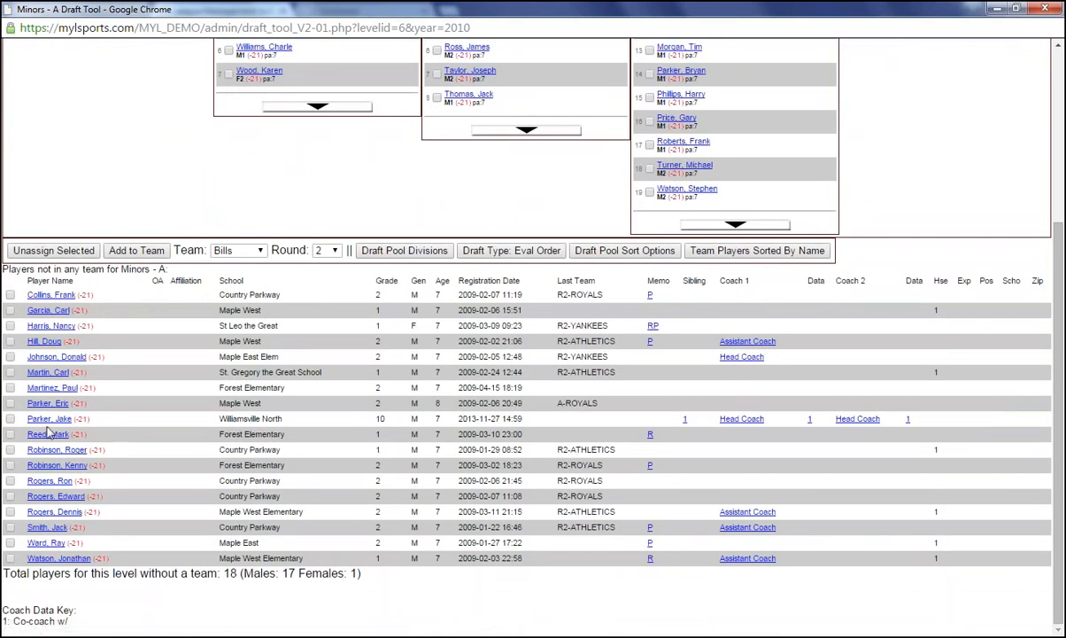
click(11, 512)
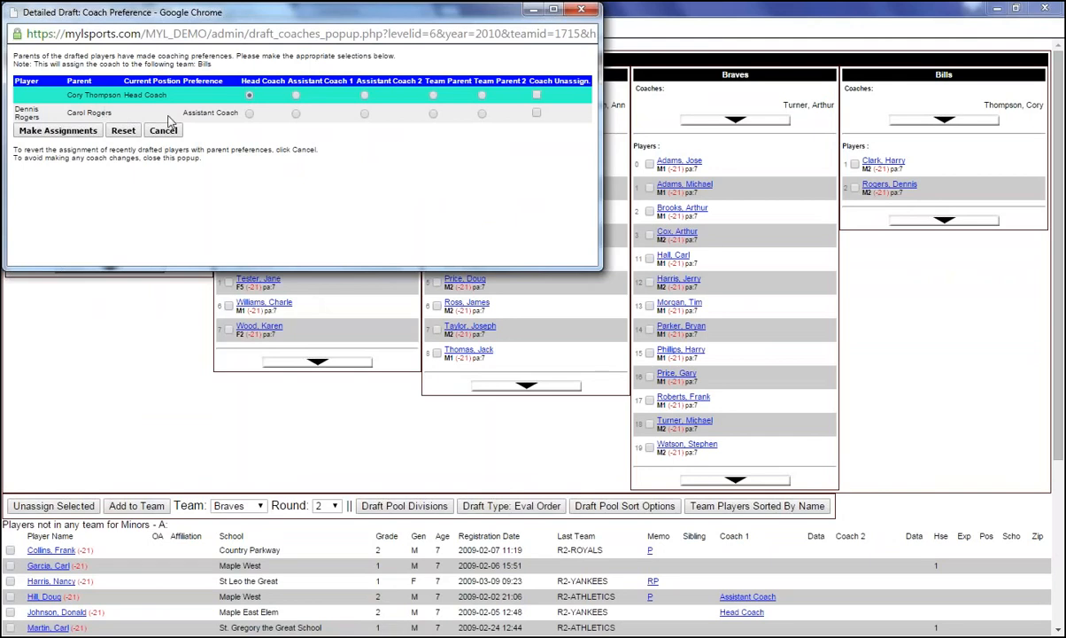
click(295, 113)
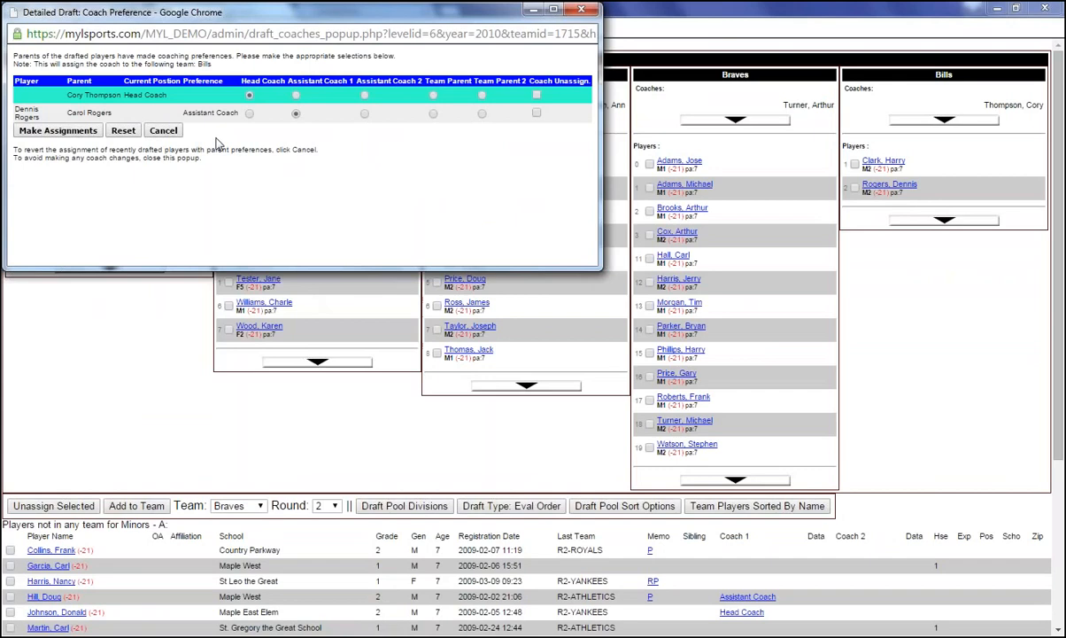
click(85, 131)
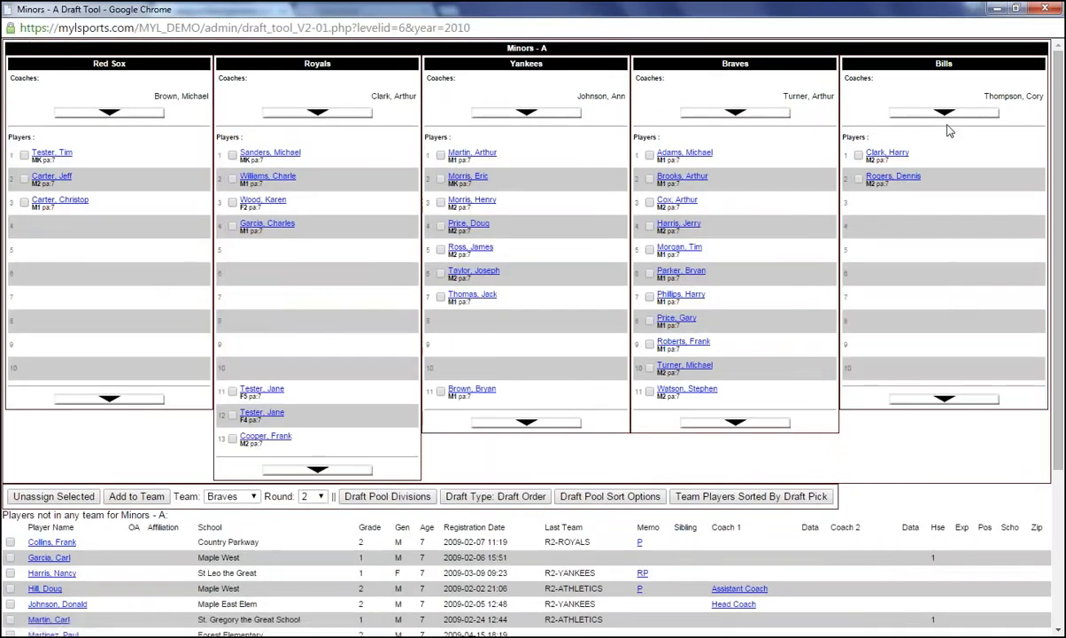
Check the full coach lists of the teams, collapse them, and examine the unassigned players' memo, sibling and coach preference details
click(949, 115)
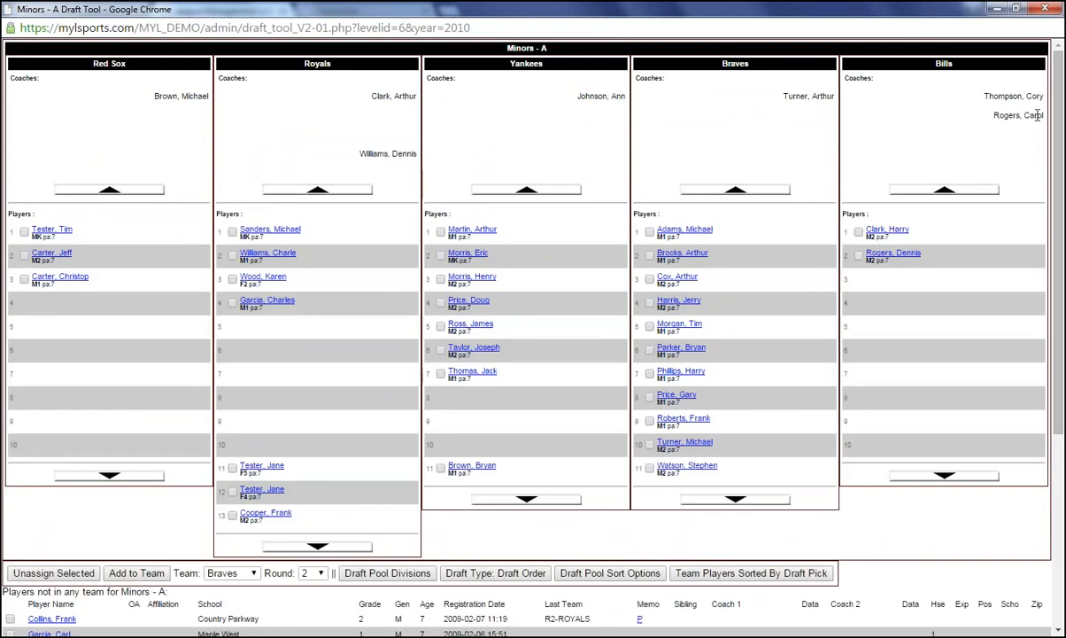
click(925, 189)
scroll(970, 309, down, 5)
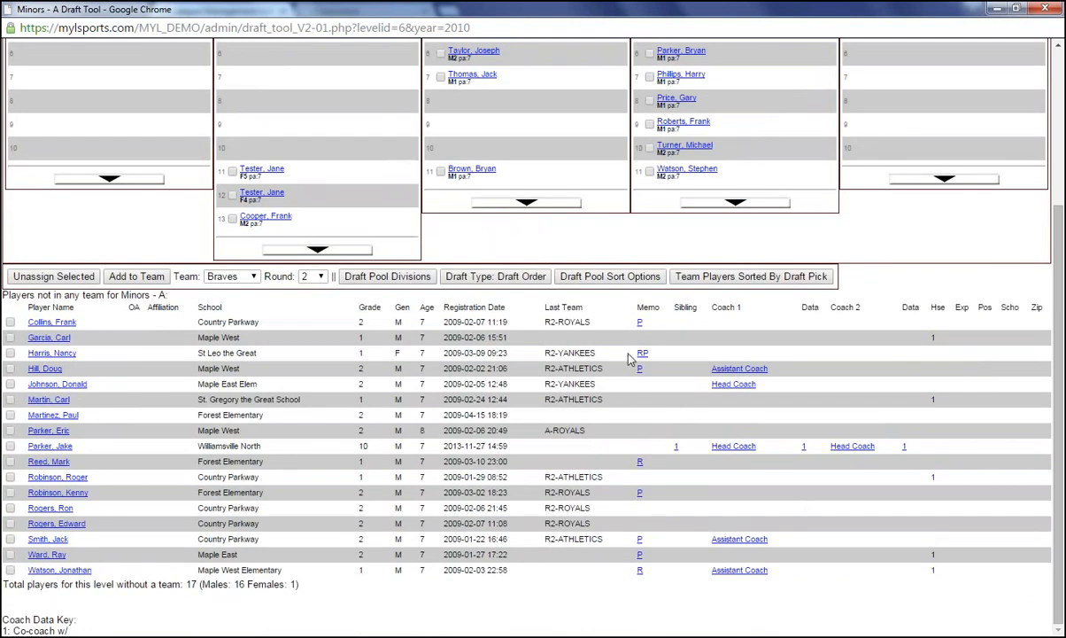
mouse_move(644, 356)
mouse_move(680, 452)
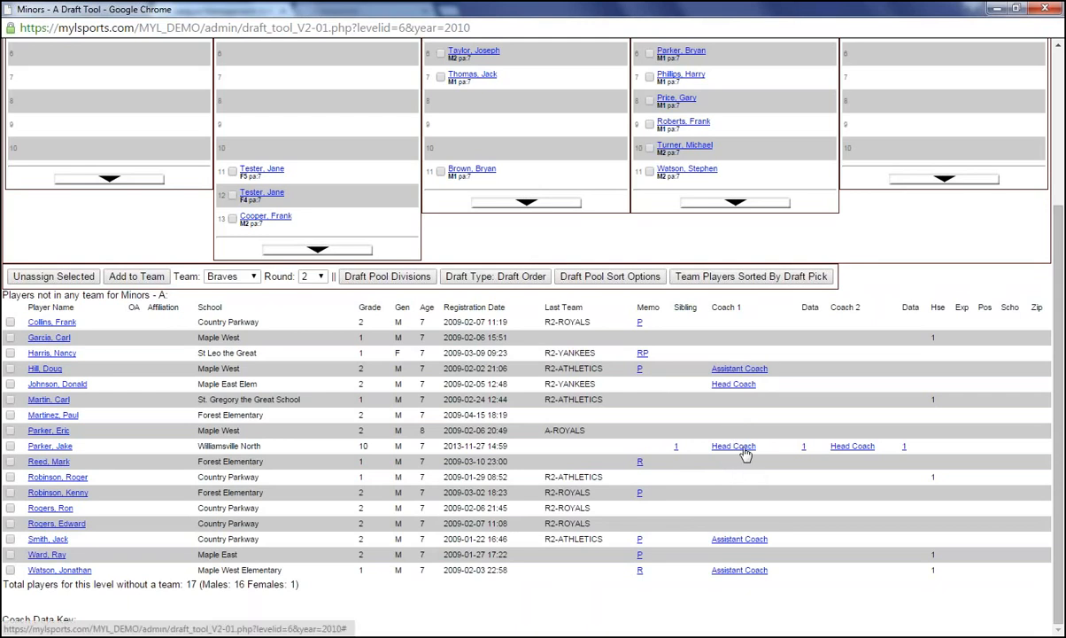
mouse_move(745, 453)
mouse_move(858, 453)
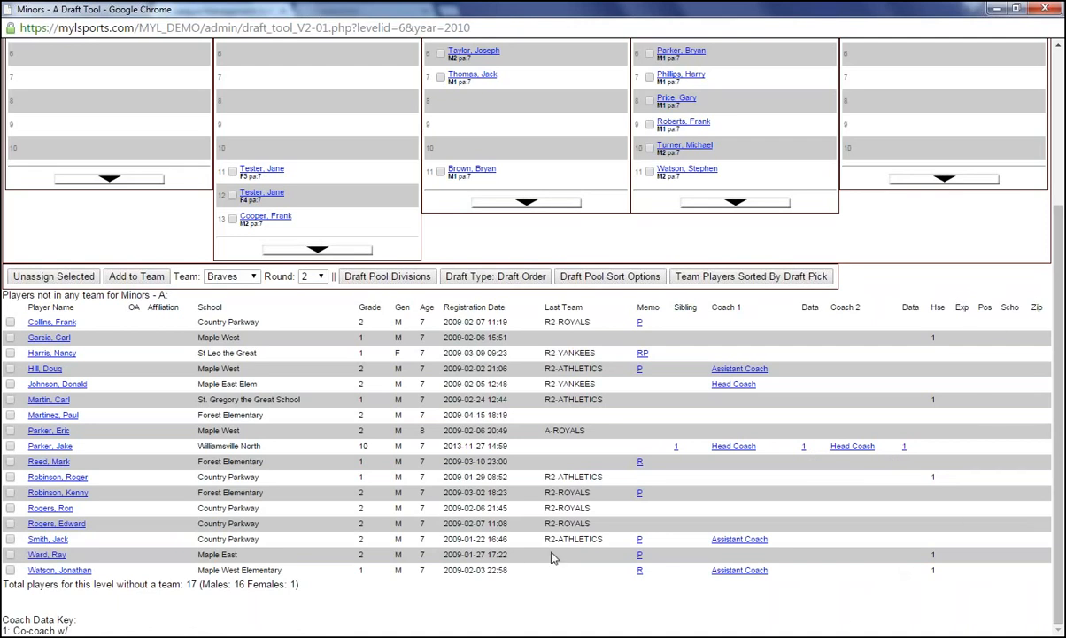
Examine the Last Team values in the unassigned players table by highlighting them, and clear the highlight
drag(554, 305, 600, 556)
scroll(575, 443, up, 1)
scroll(600, 557, down, 1)
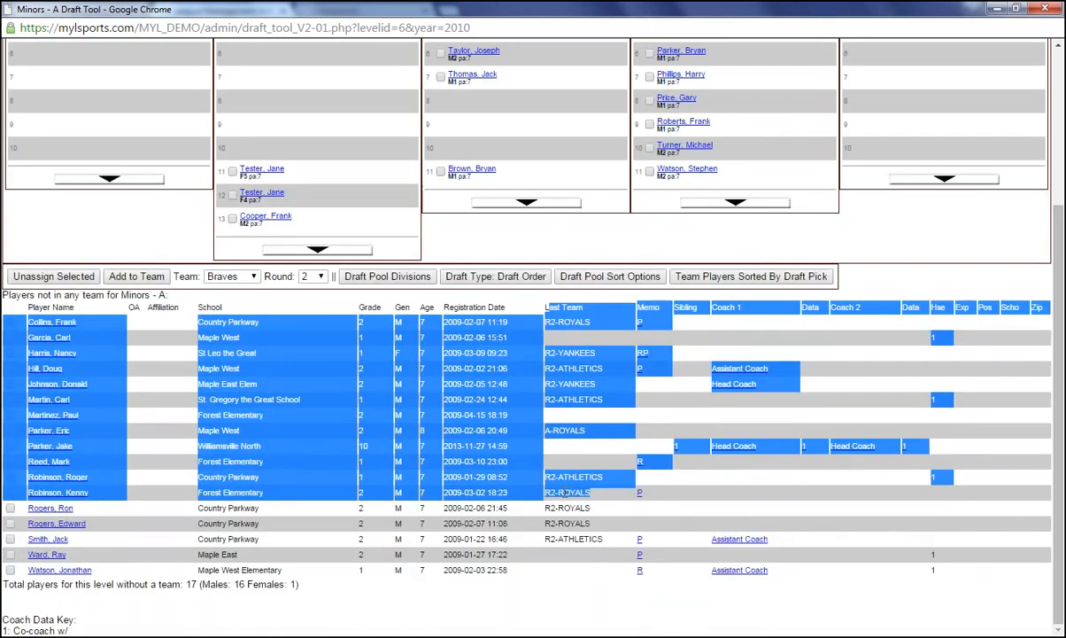
scroll(585, 522, up, 1)
click(452, 317)
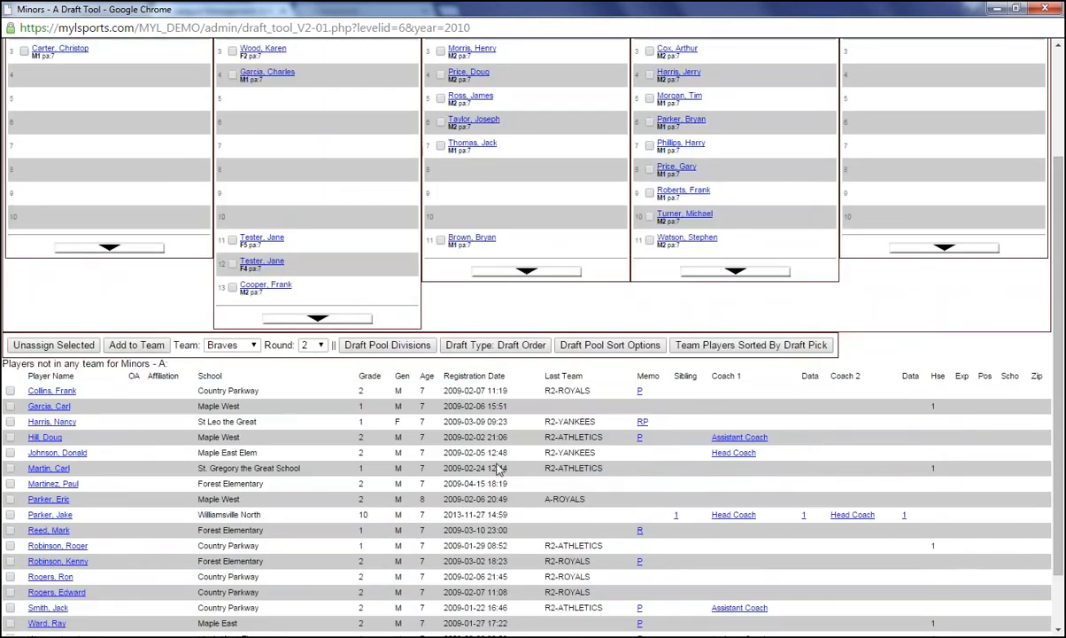
scroll(487, 451, down, 1)
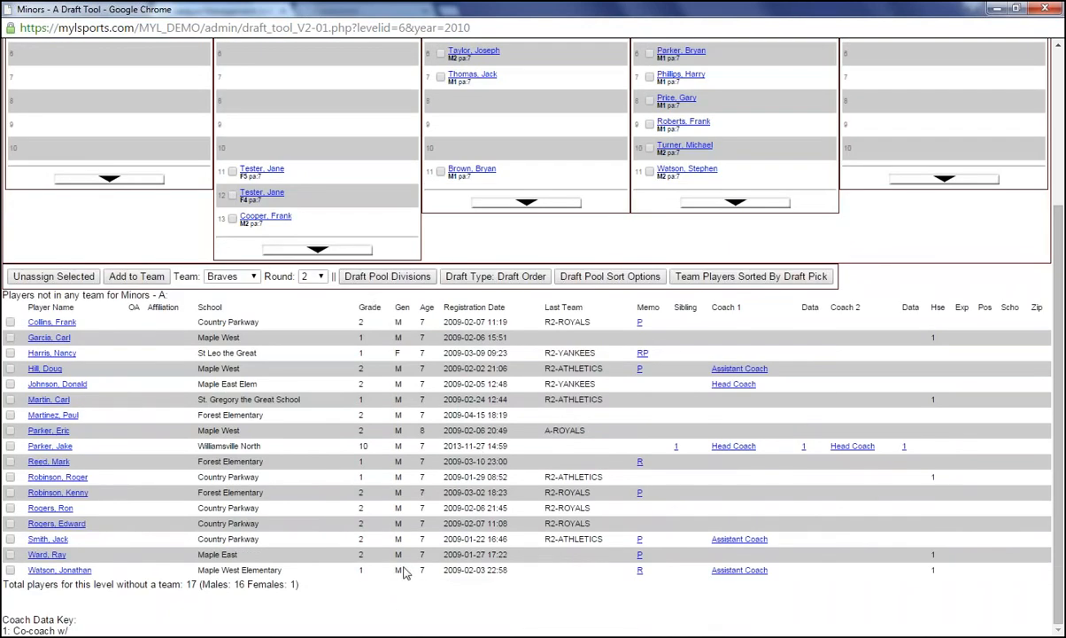
Add the sixth, eighth and tenth unassigned players together to the Red Sox, starting from round 4
click(9, 400)
click(10, 461)
click(10, 430)
click(236, 276)
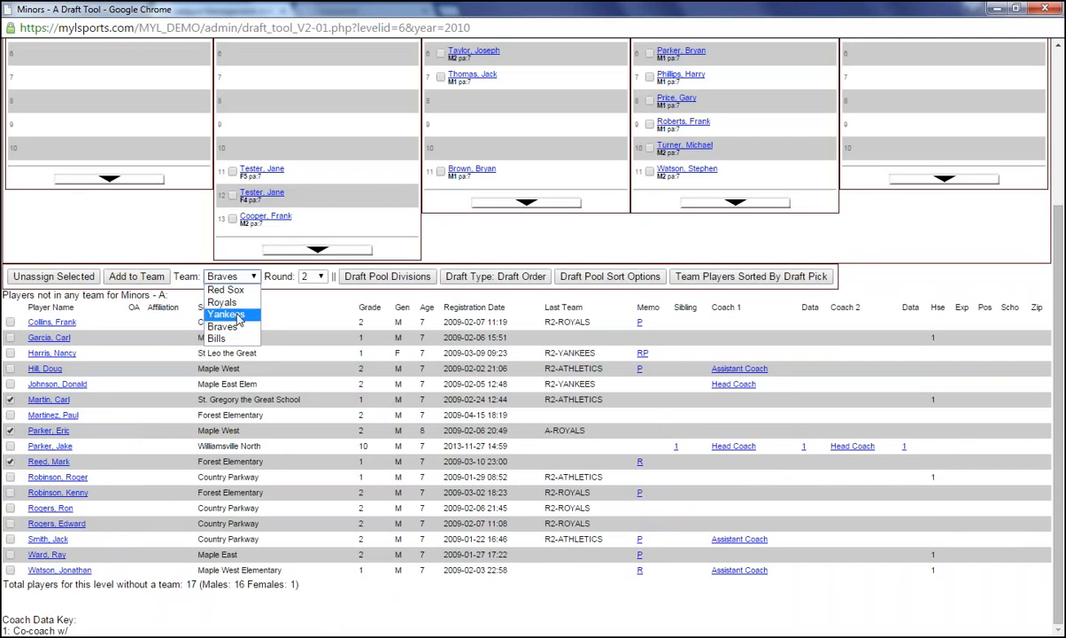
click(223, 286)
click(137, 277)
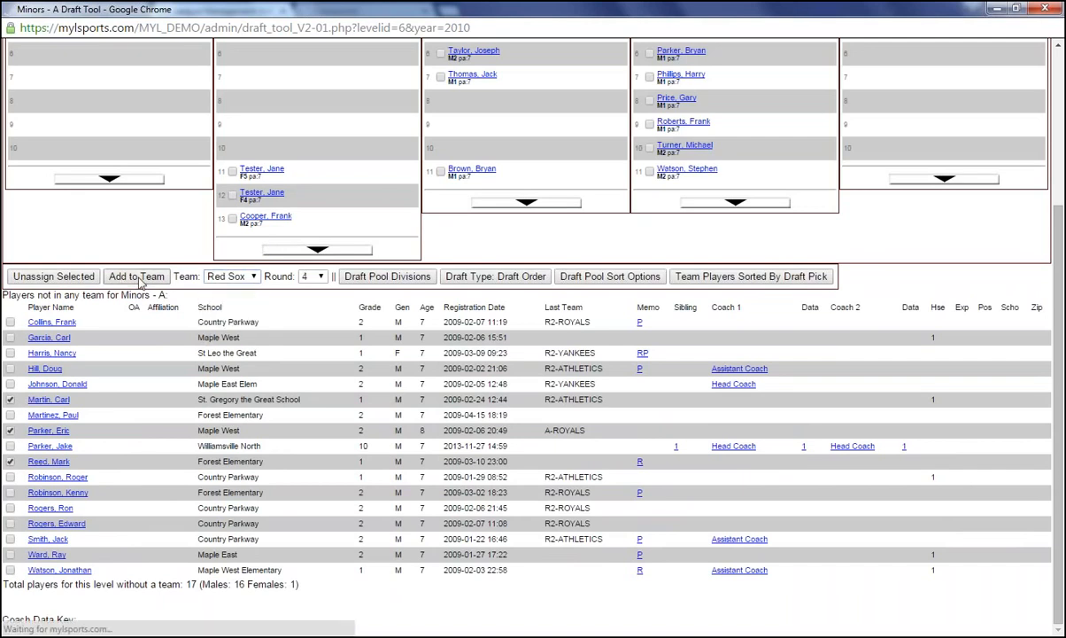